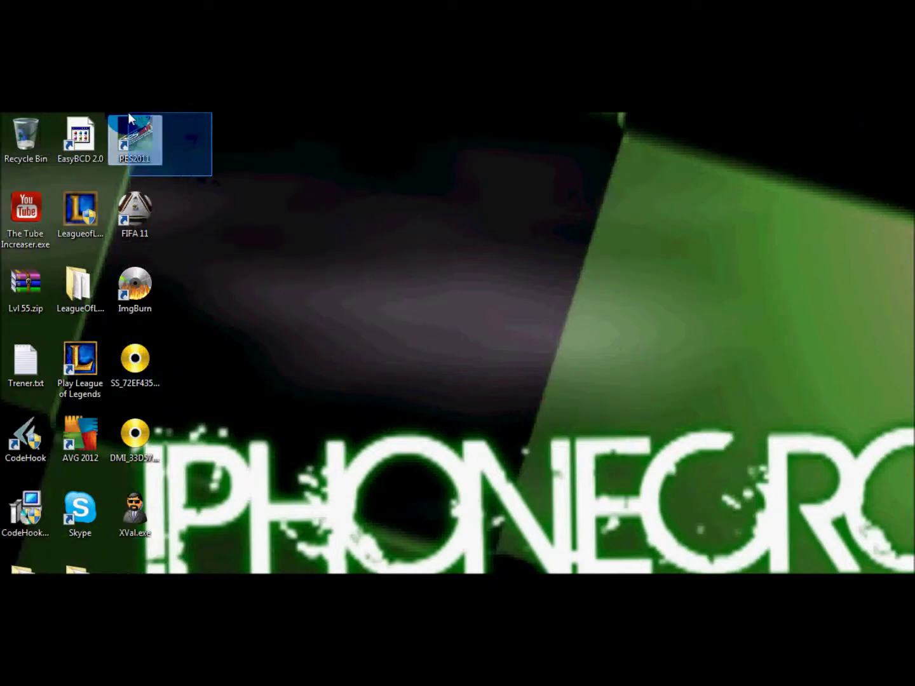
# - Refresh the desktop twice from its context menu, then bring up the Start menu
pyautogui.rightClick(361, 218)
pyautogui.click(445, 279)
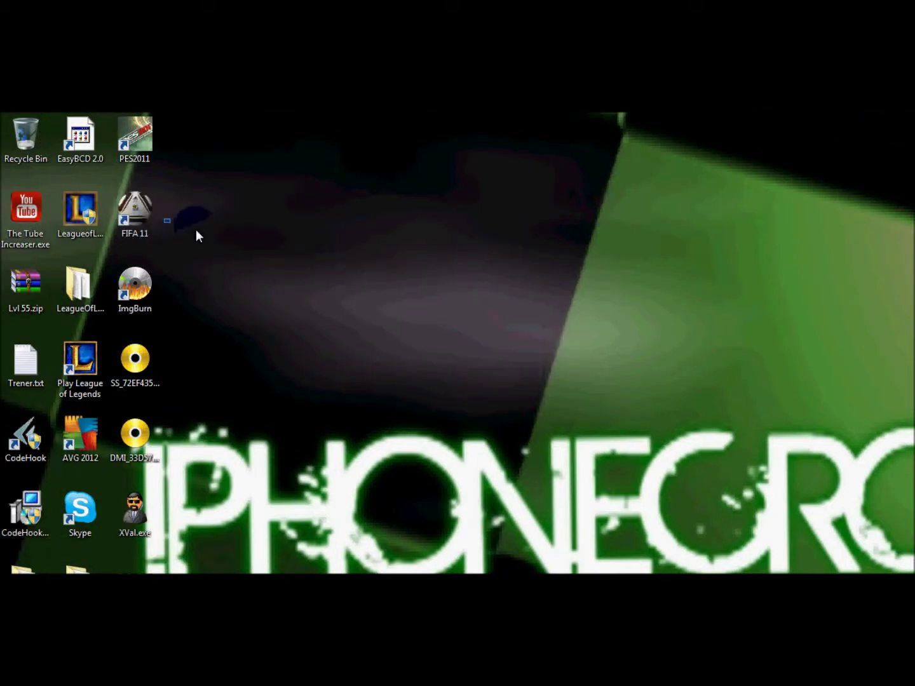
pyautogui.rightClick(362, 230)
pyautogui.click(512, 291)
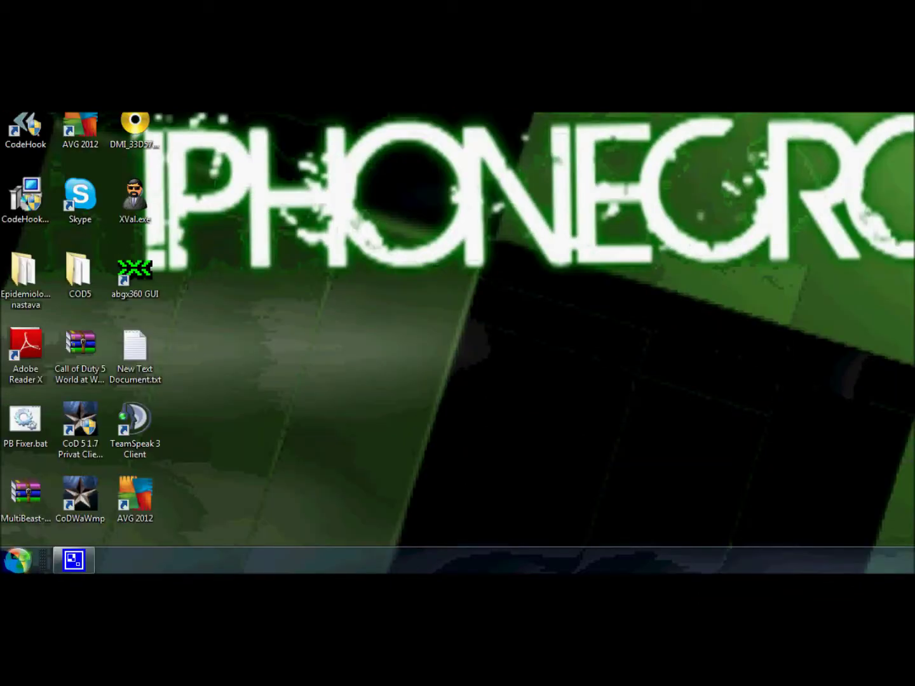
pyautogui.click(20, 559)
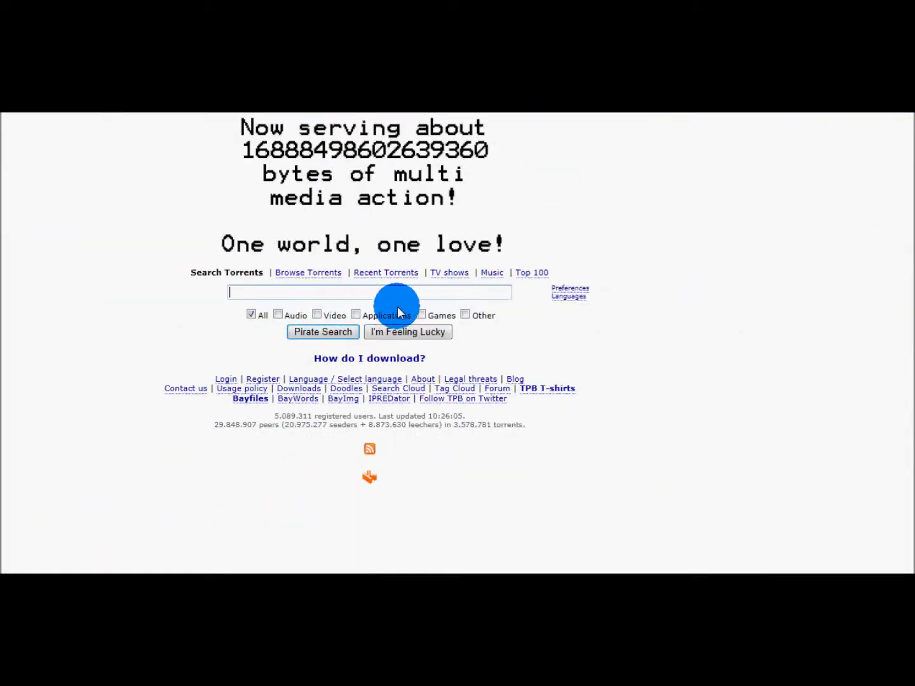
# - Limit The Pirate Bay search to Games and search for the misspelled 'reloded'
pyautogui.click(432, 317)
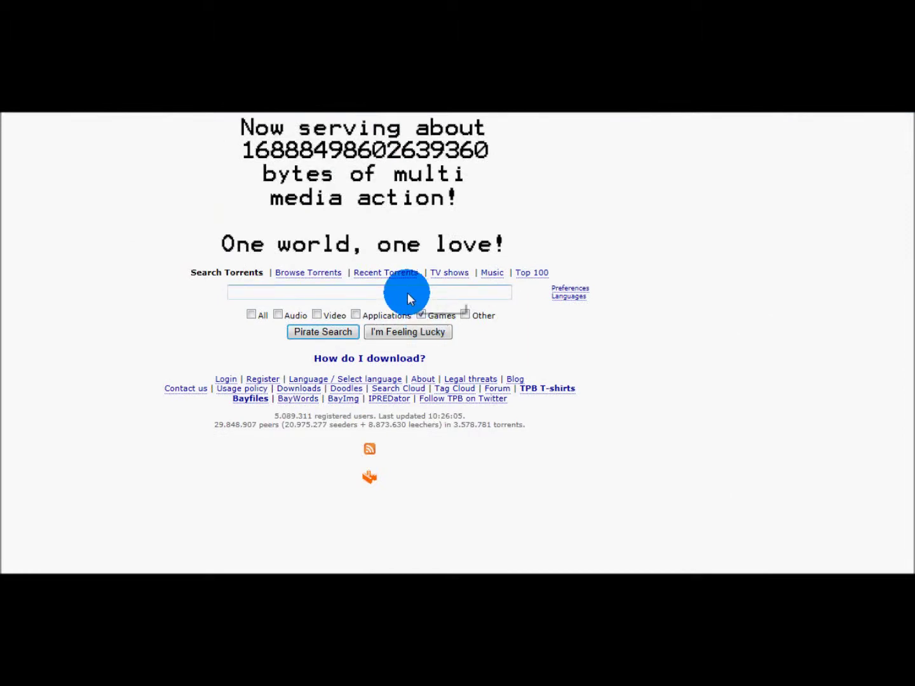
pyautogui.click(407, 294)
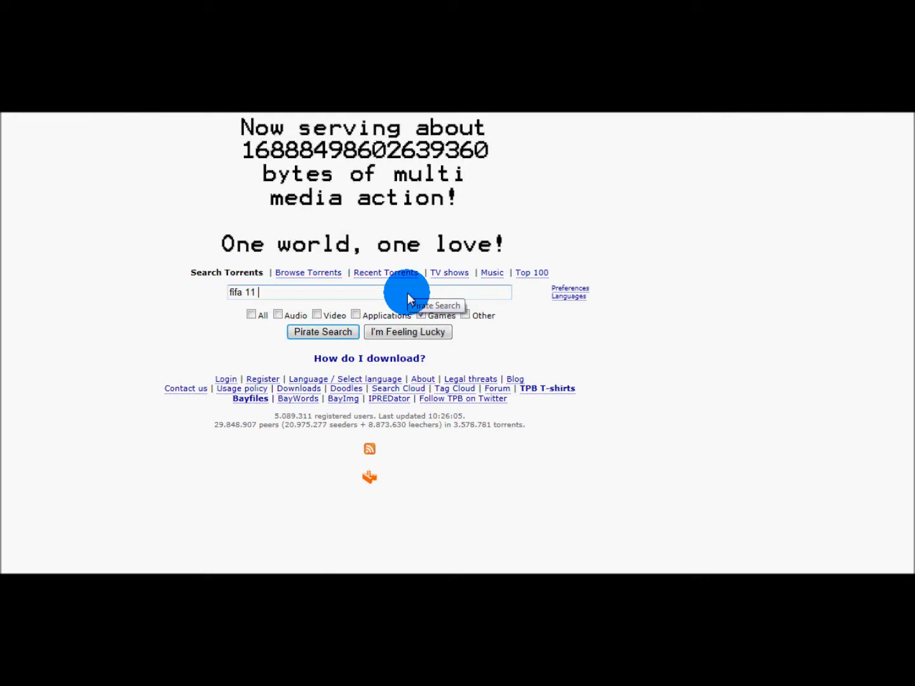
pyautogui.write('reloded')
pyautogui.press('Return')
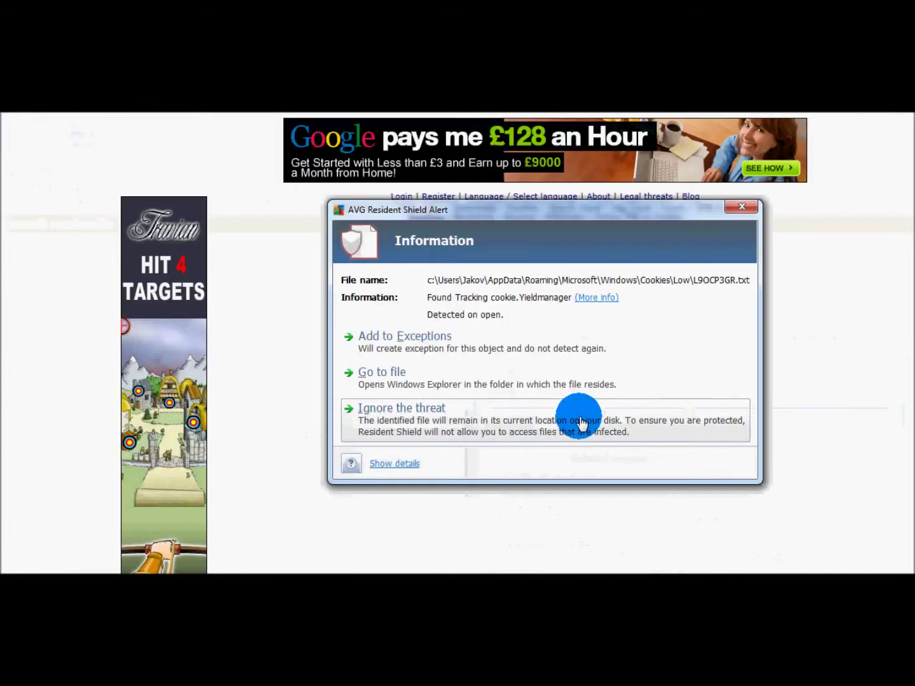
# - Correct the search to 'fifa 11 reloaded', sort by seeders and open the top FIFA.11-RELOADED result
pyautogui.click(722, 562)
pyautogui.press('BackSpace')
pyautogui.press('BackSpace')
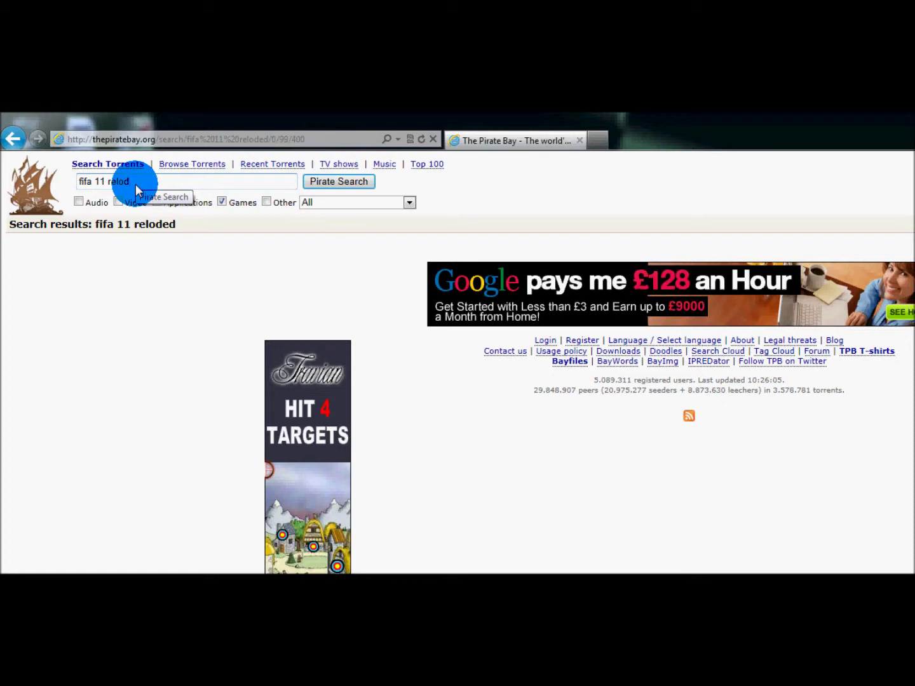
pyautogui.press('BackSpace')
pyautogui.write('aded')
pyautogui.press('Return')
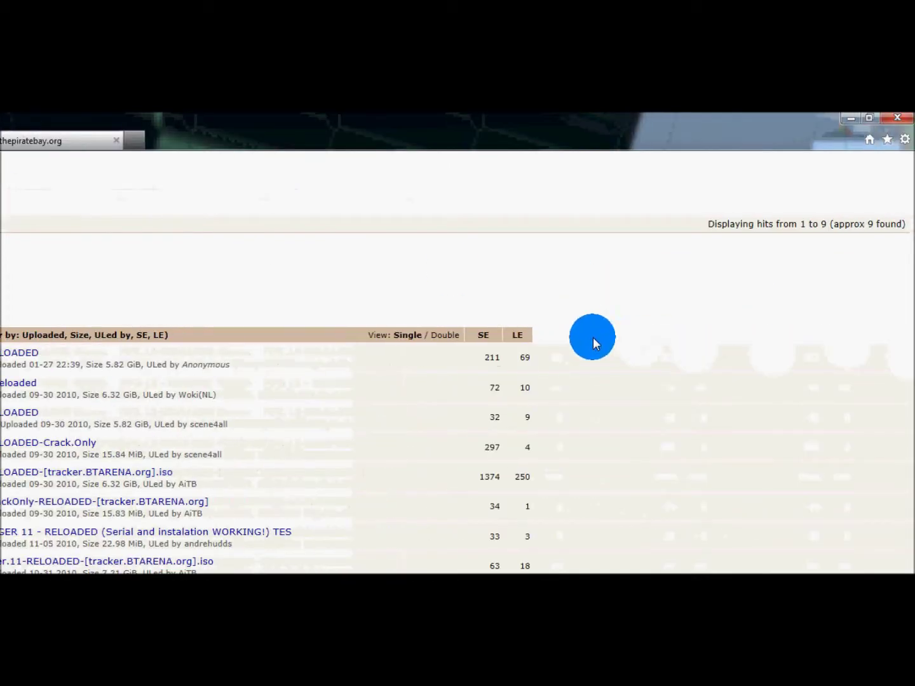
pyautogui.click(478, 335)
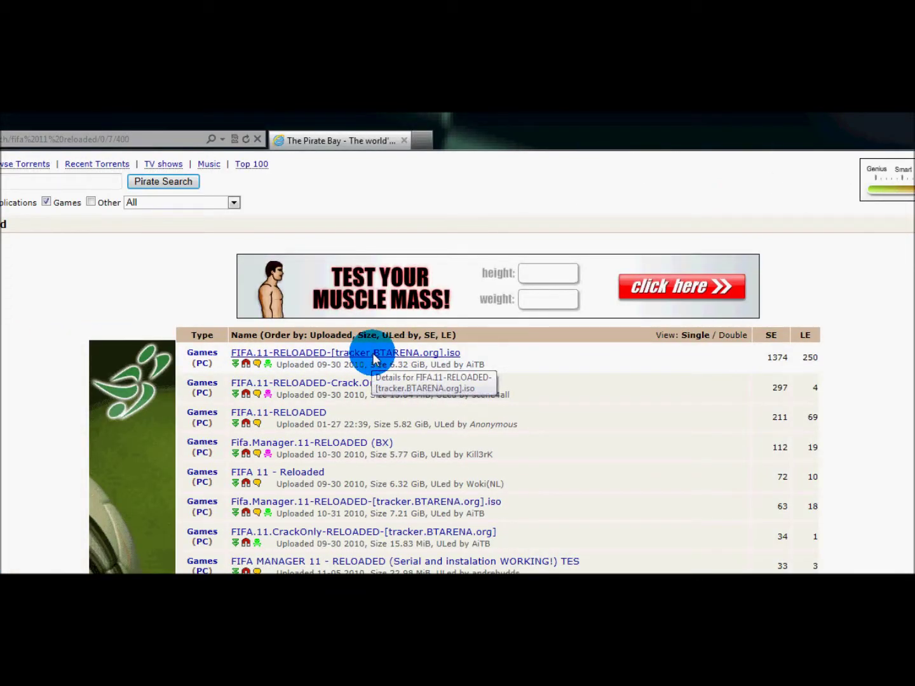
pyautogui.click(375, 355)
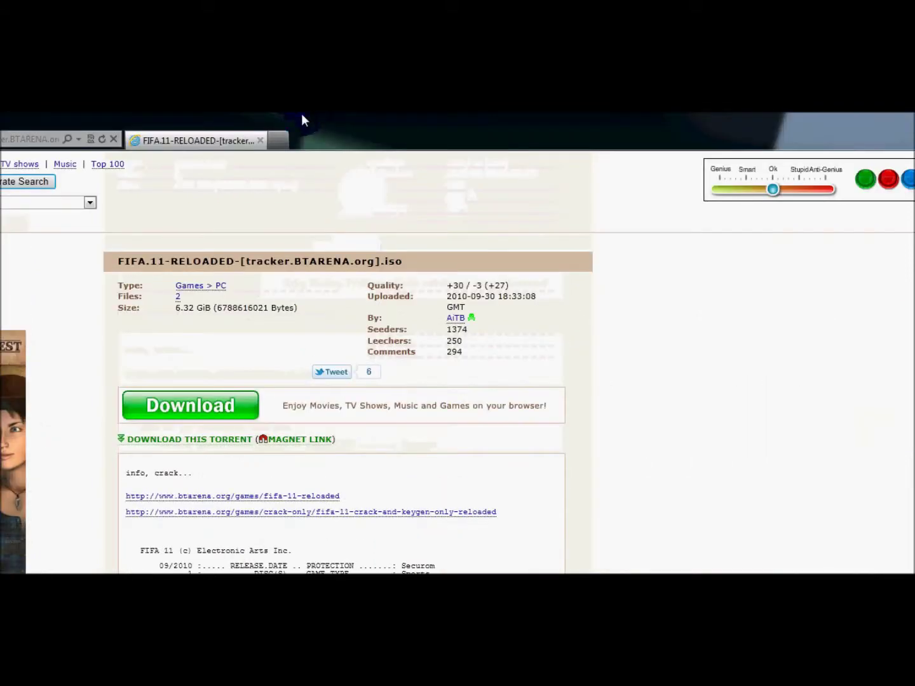
# - Load Google in a new browser tab
pyautogui.click(279, 140)
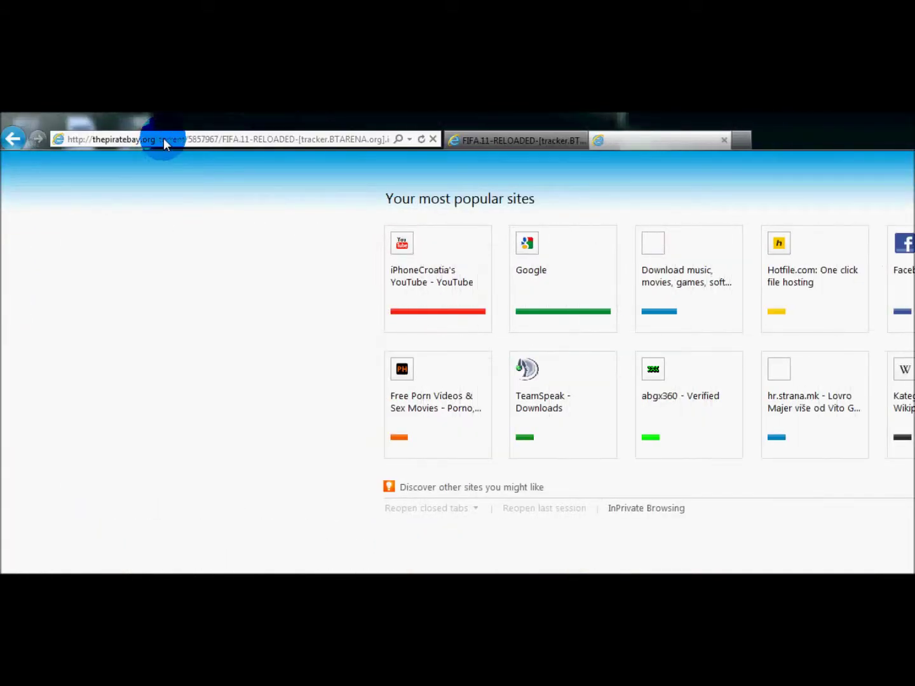
pyautogui.write('google.com/')
pyautogui.press('Return')
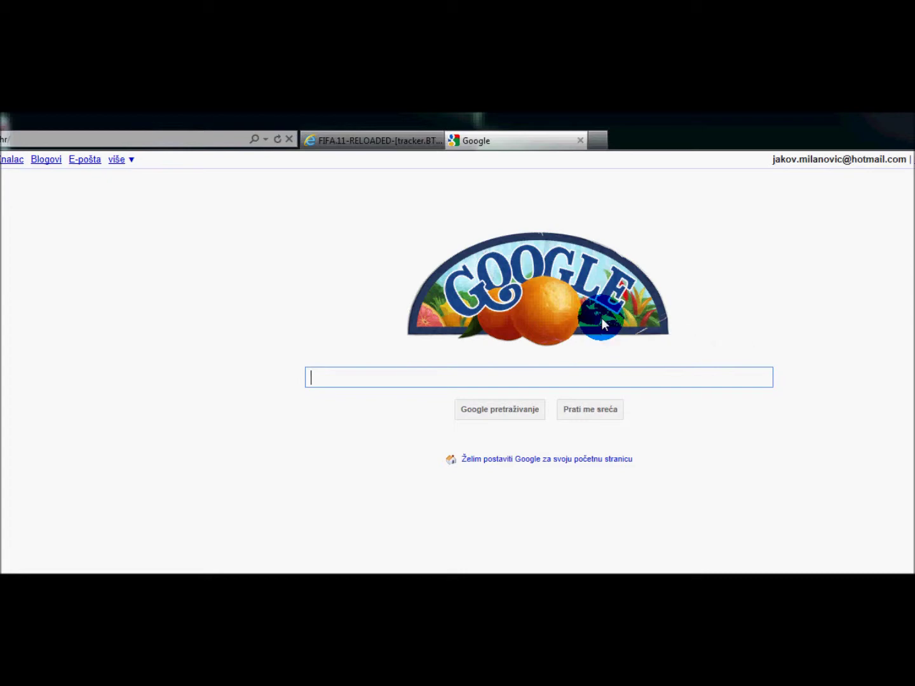
# - Search Google for 'bitispirti' and open the official BitSpirit BitTorrent client website
pyautogui.rightClick(523, 385)
pyautogui.click(409, 374)
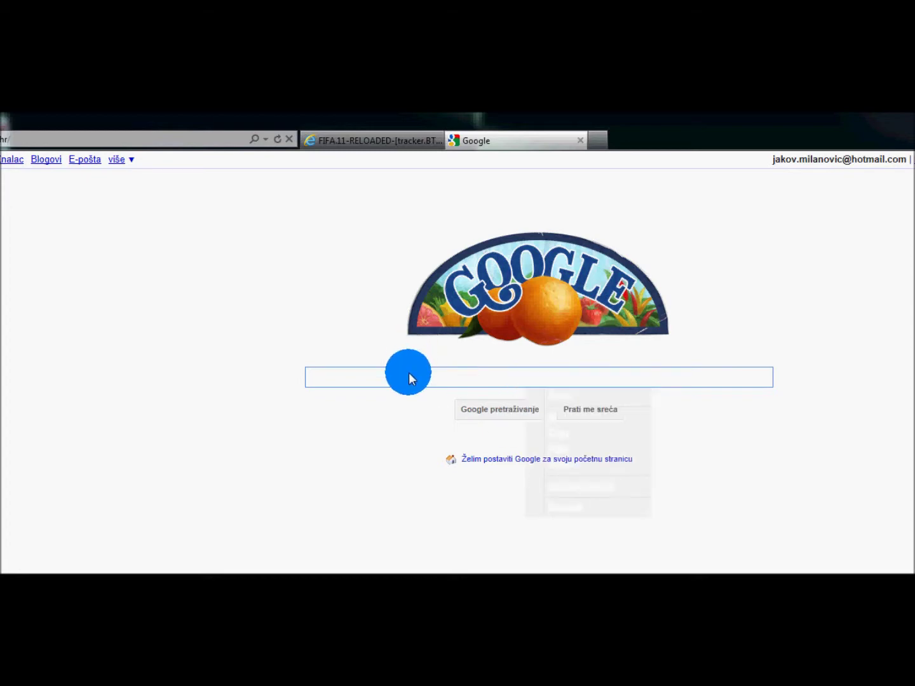
pyautogui.write('bitispirti')
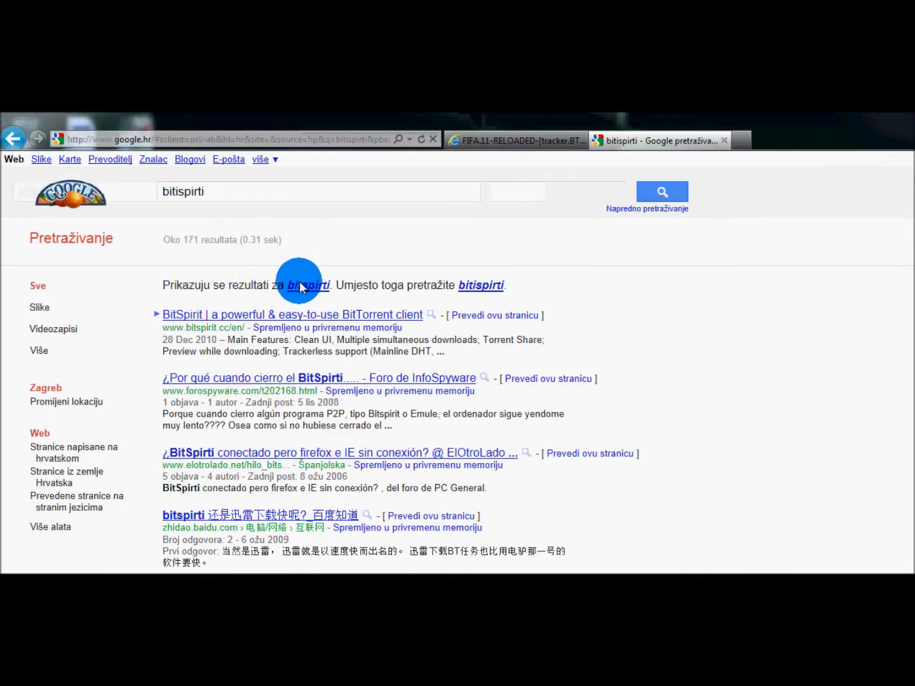
pyautogui.click(299, 281)
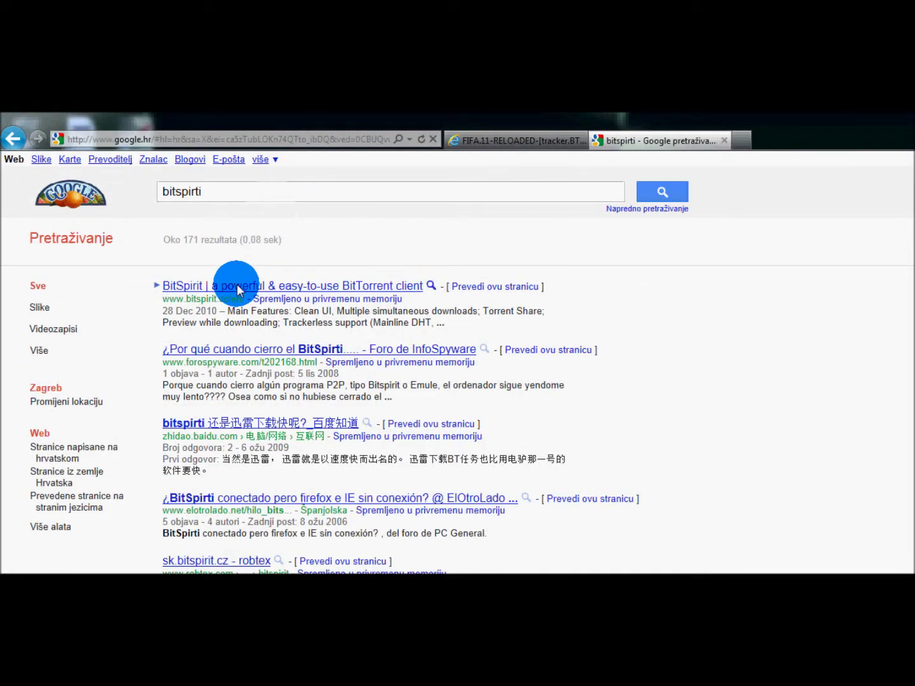
pyautogui.click(237, 284)
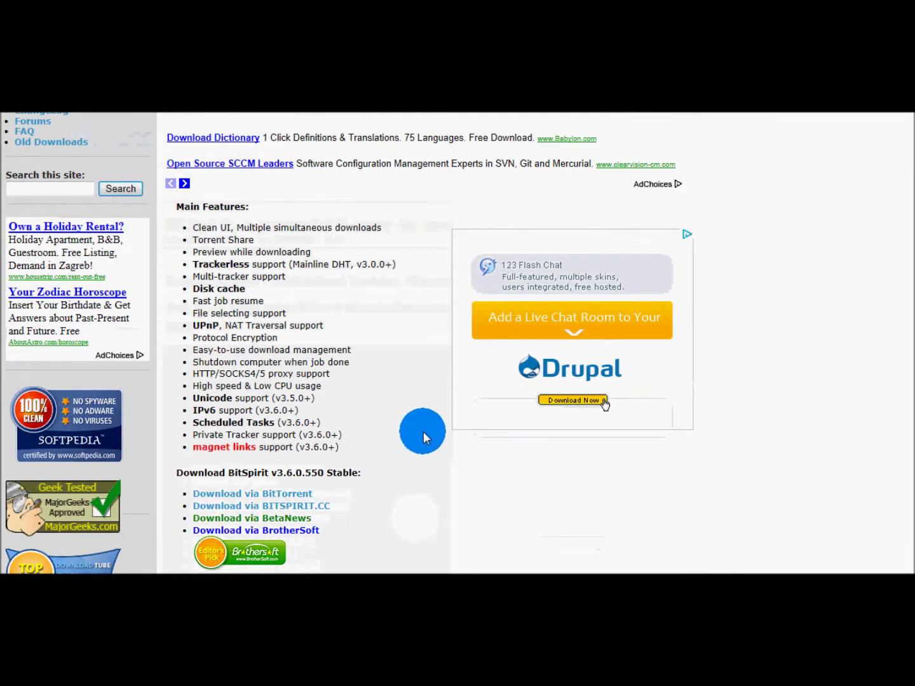
# - Check the network status, scroll to the BitSpirit v3.6.0.550 download links, then close the BitSpirit tab
pyautogui.click(851, 559)
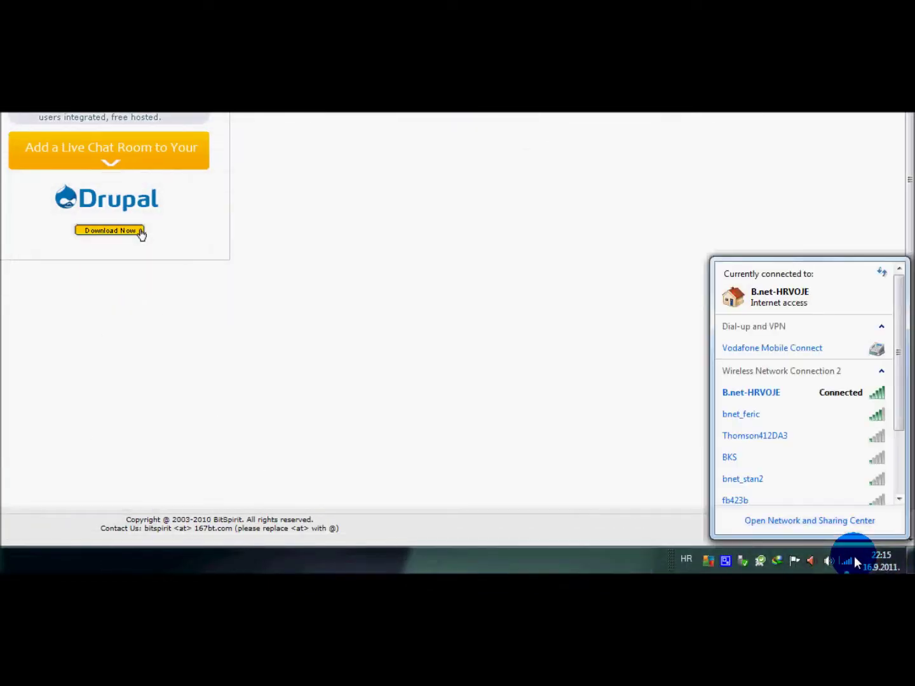
pyautogui.click(854, 559)
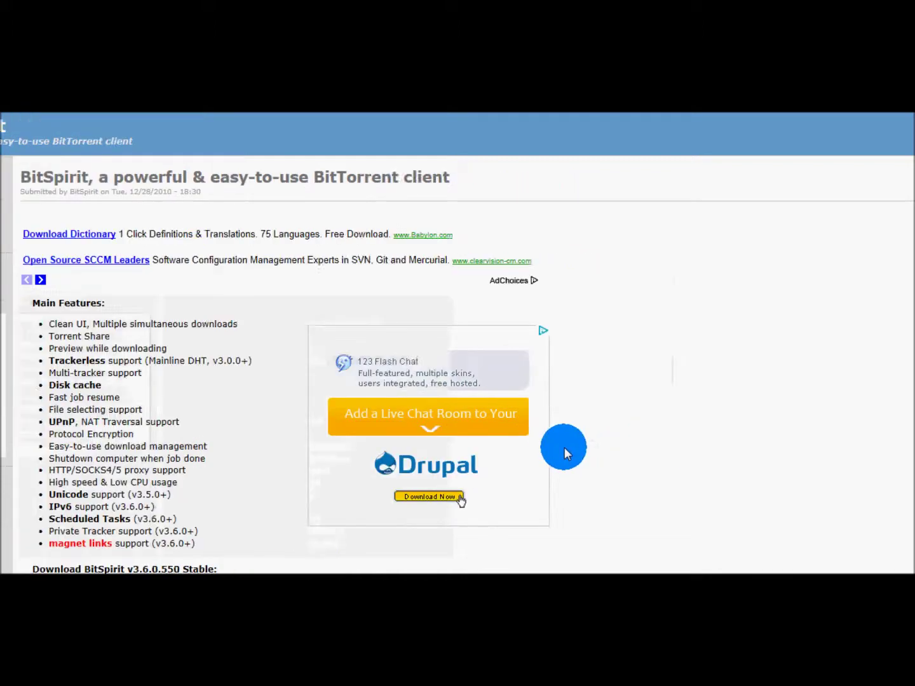
pyautogui.scroll(-5, 564, 448)
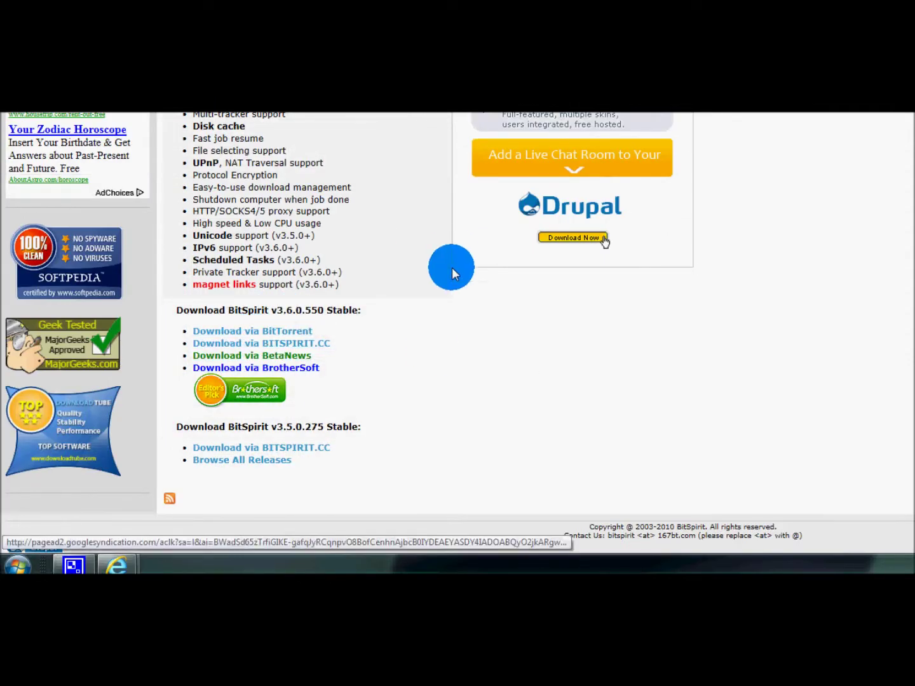
pyautogui.click(261, 140)
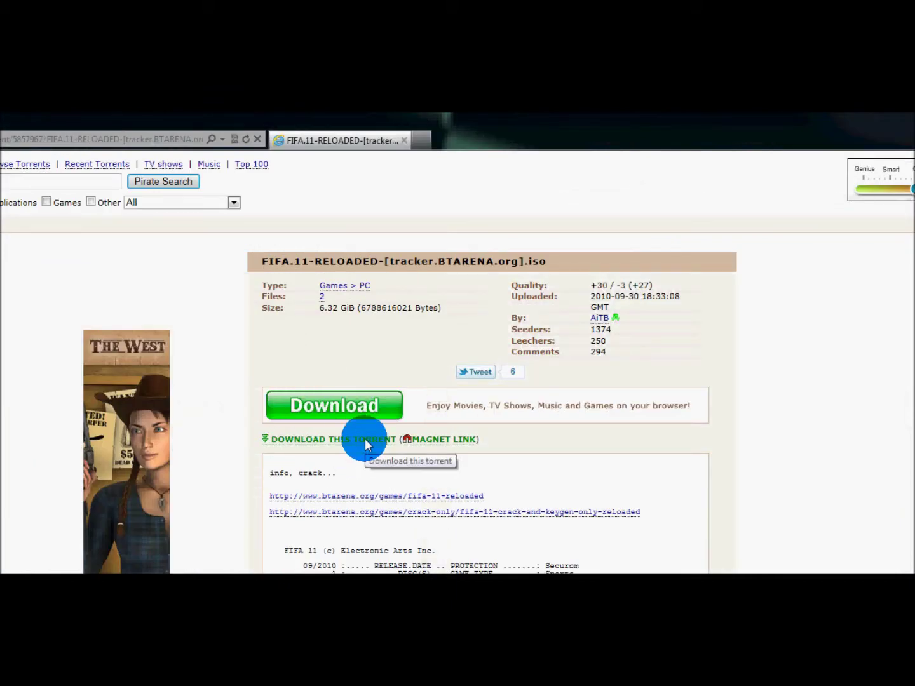
# - Download the FIFA 11 torrent file and open it in BitSpirit
pyautogui.click(367, 321)
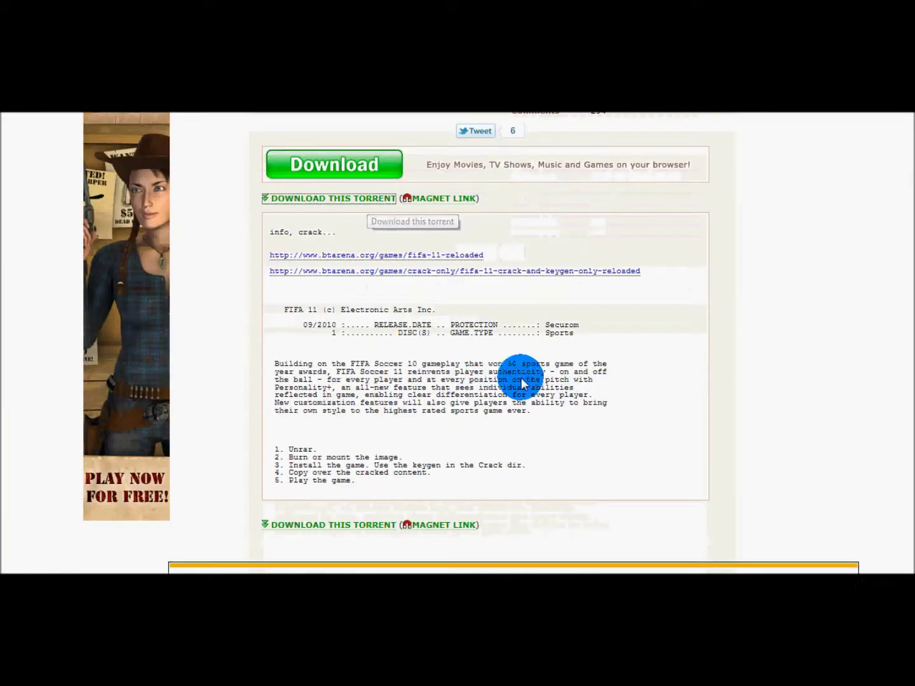
pyautogui.click(566, 533)
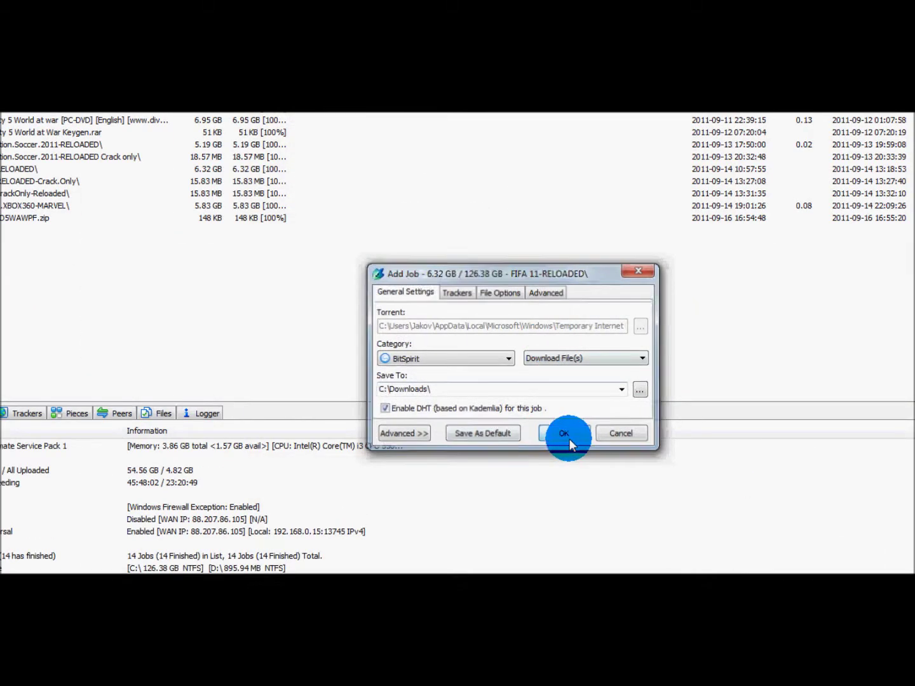
# - Confirm the FIFA 11-RELOADED Add Job dialog, adding it as a new job
pyautogui.click(564, 433)
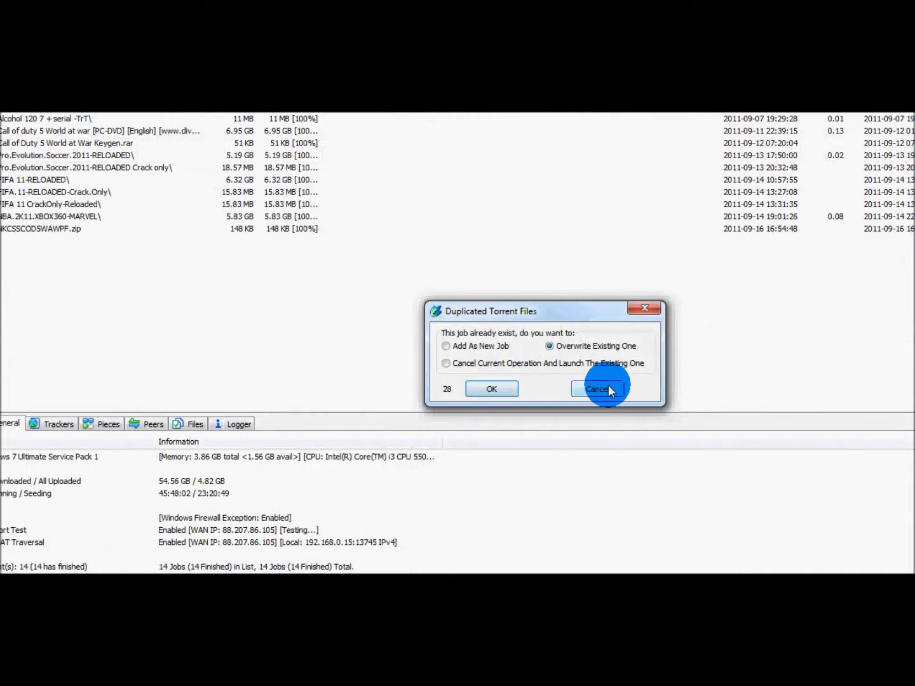
pyautogui.click(489, 347)
pyautogui.click(492, 389)
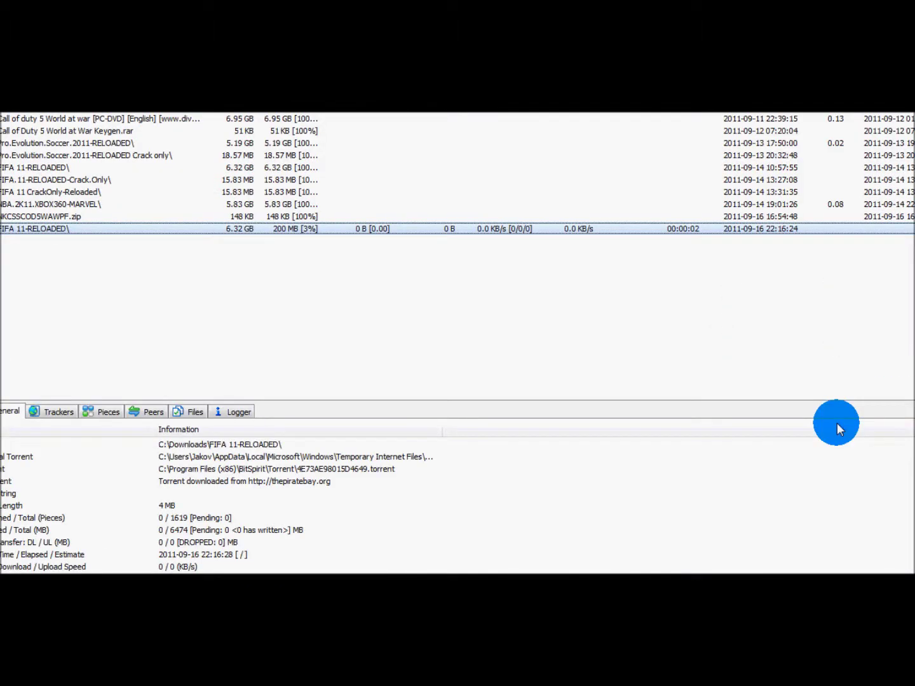
# - Set the FIFA 11-RELOADED job to Highest Priority
pyautogui.rightClick(39, 229)
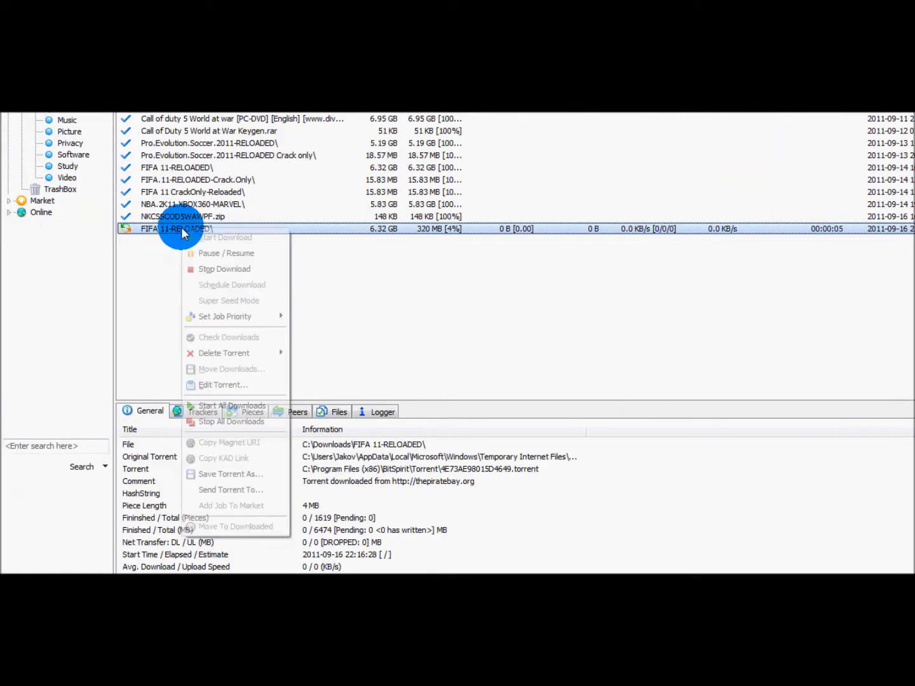
pyautogui.click(164, 232)
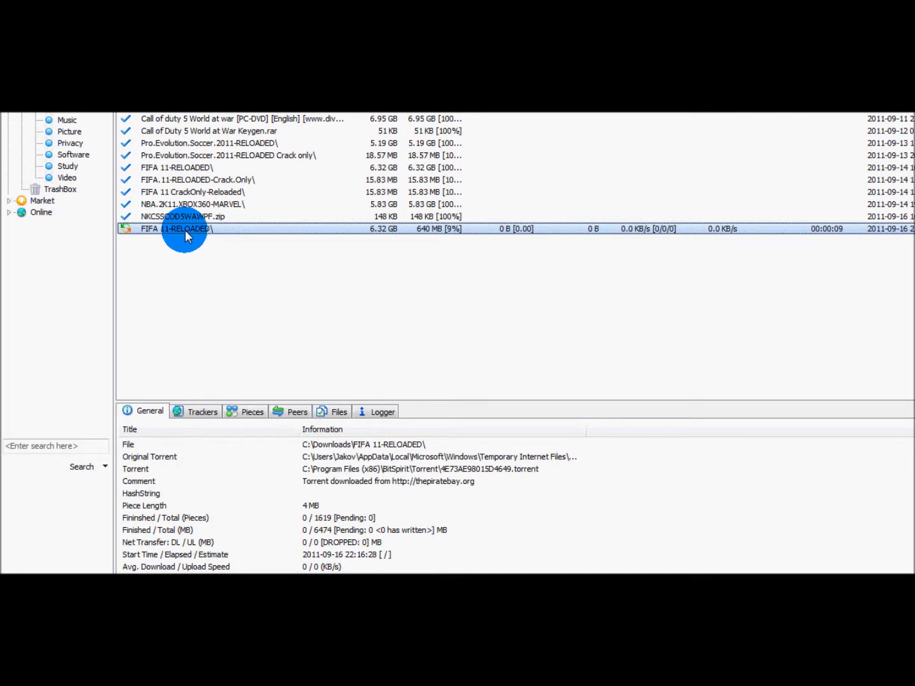
pyautogui.rightClick(186, 232)
pyautogui.moveTo(216, 319)
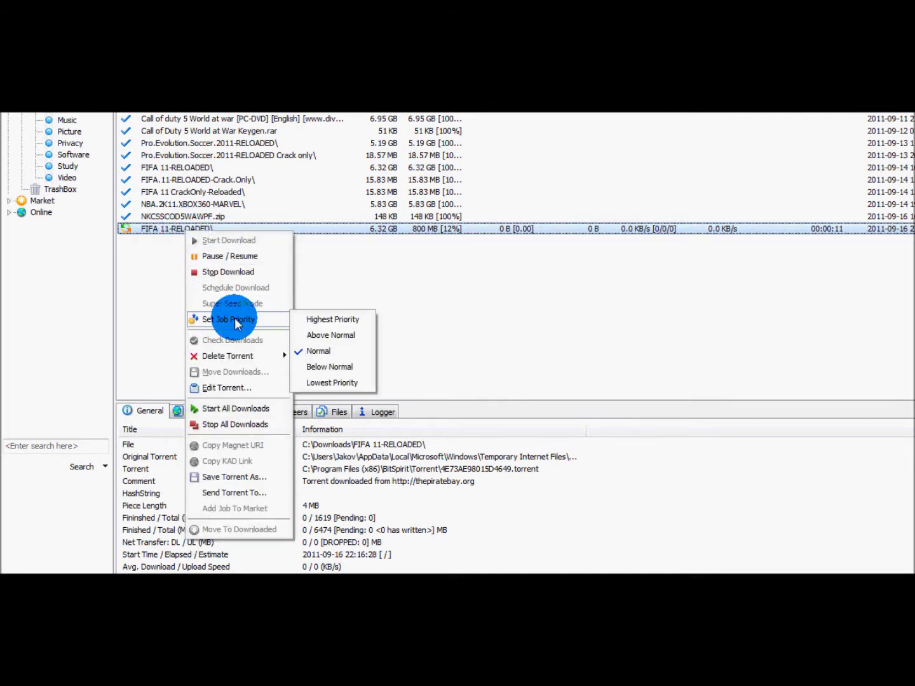
pyautogui.click(342, 322)
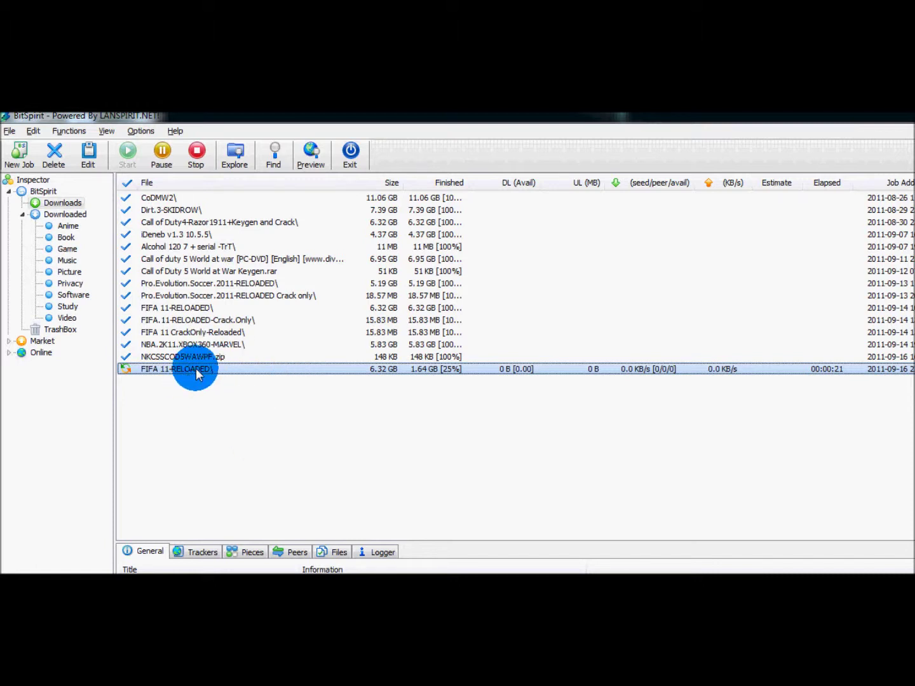
# - Stop the FIFA 11-RELOADED download, cancelling the delete prompts so the job stays listed
pyautogui.press('Delete')
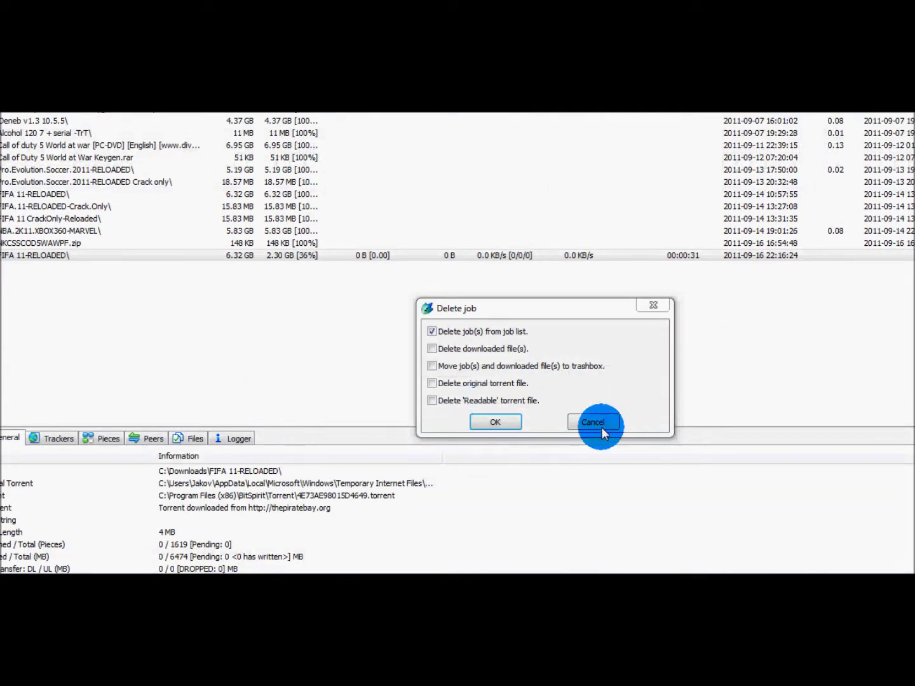
pyautogui.click(601, 427)
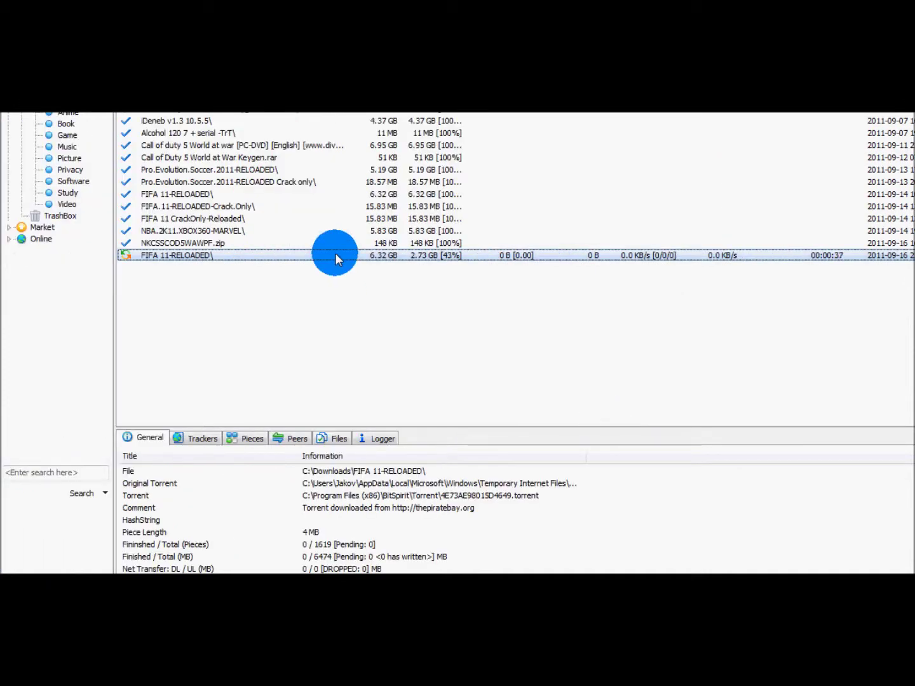
pyautogui.rightClick(335, 254)
pyautogui.click(372, 294)
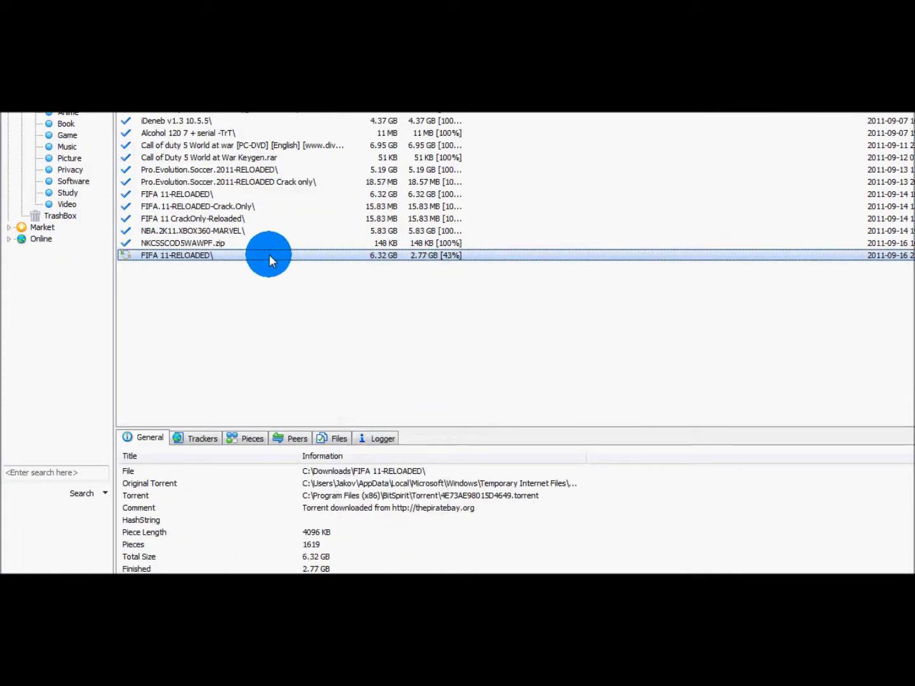
pyautogui.press('Delete')
pyautogui.press('Escape')
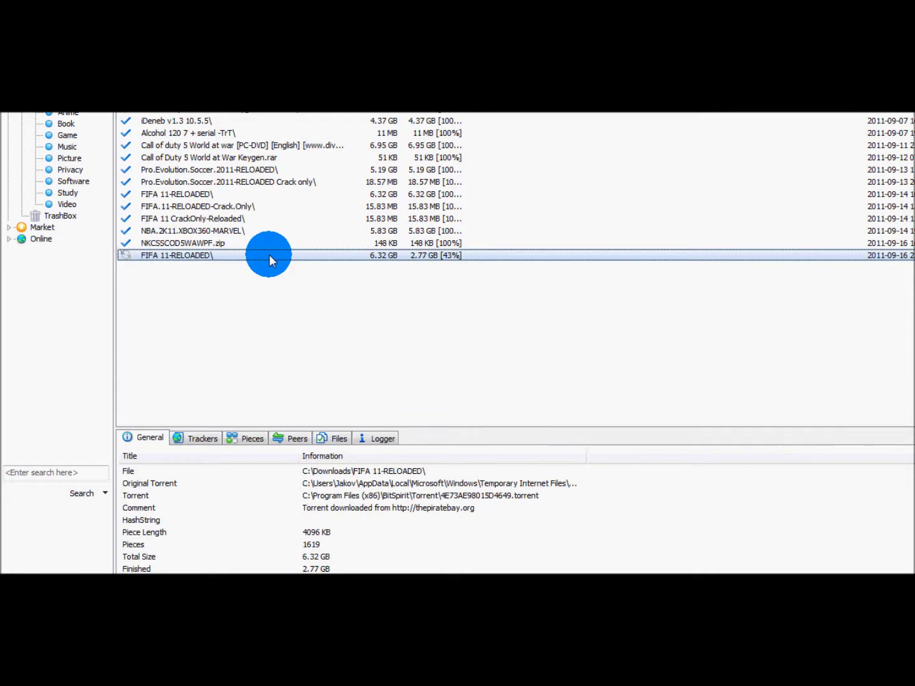
pyautogui.press('Delete')
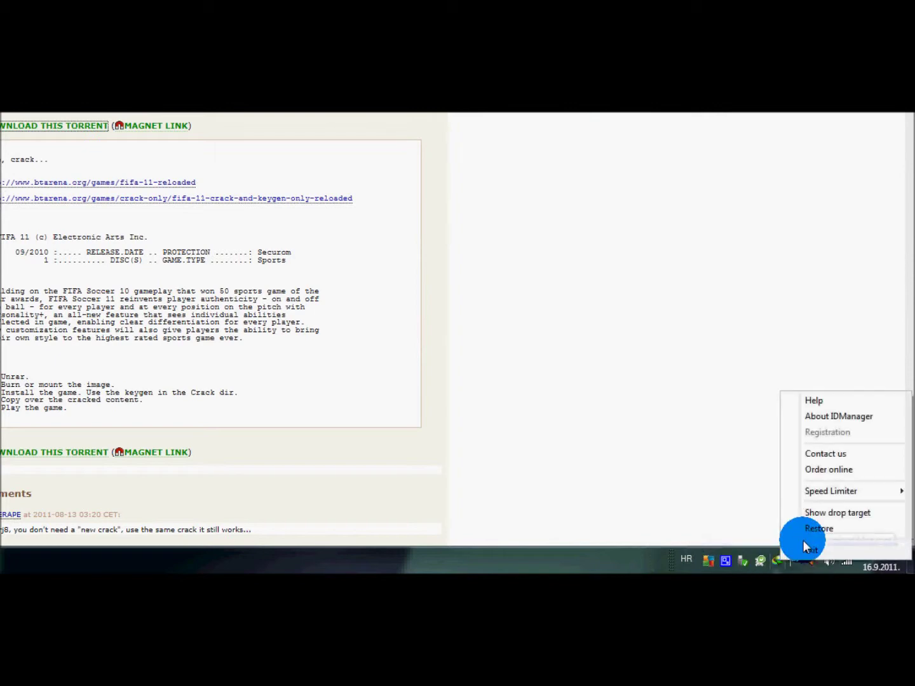
# - Quit the download manager, minimize the browser and open C:\Downloads in Explorer
pyautogui.click(806, 537)
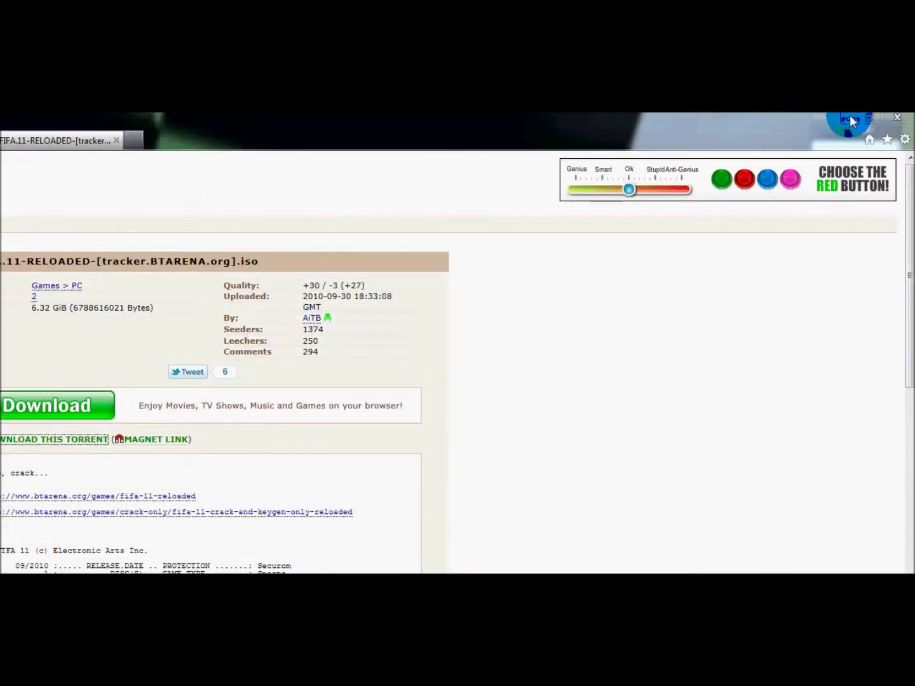
pyautogui.click(850, 117)
pyautogui.press('super')
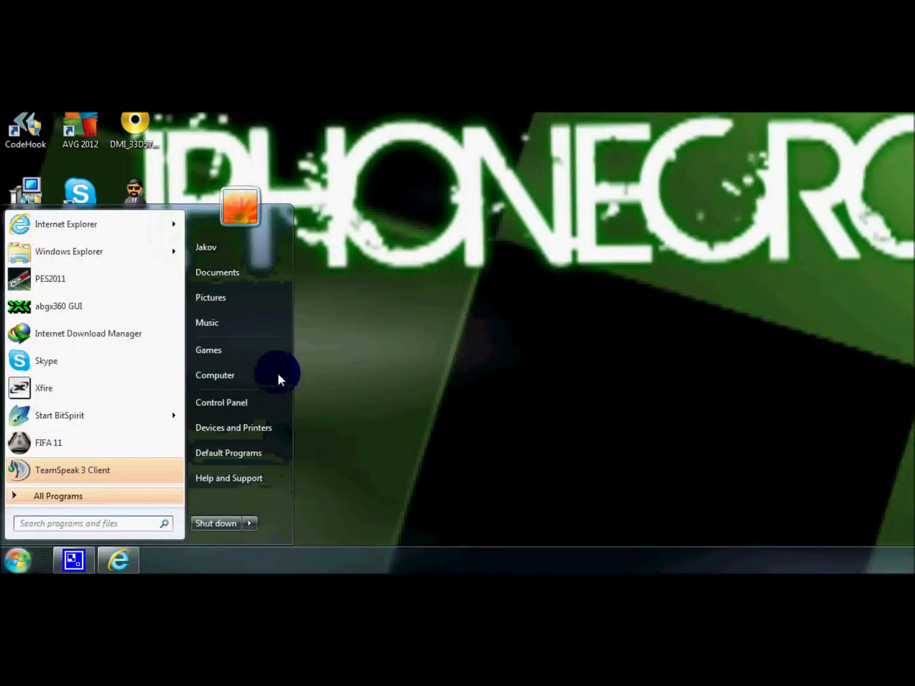
pyautogui.click(278, 375)
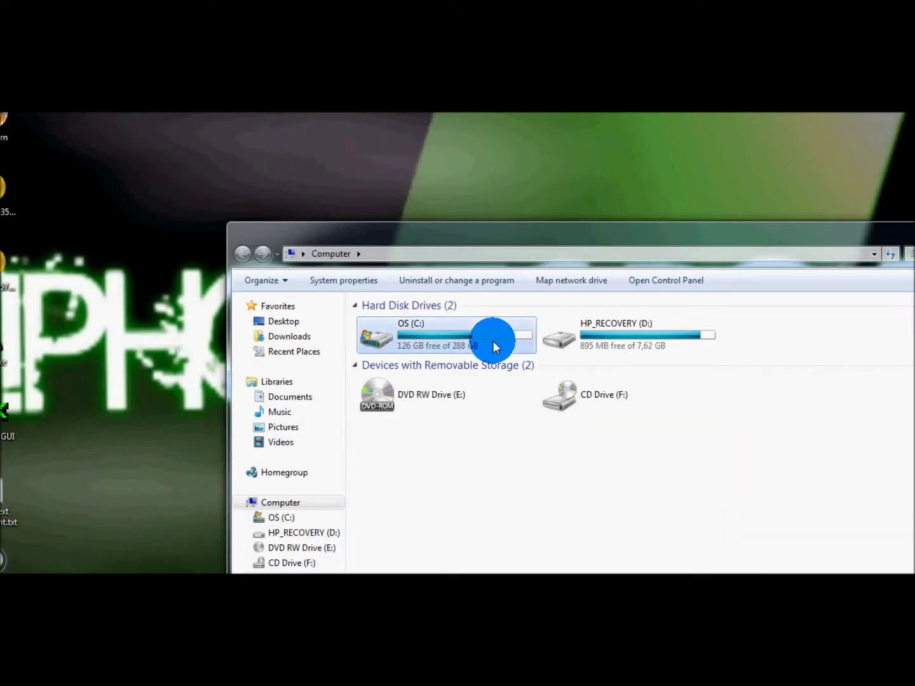
pyautogui.doubleClick(493, 210)
pyautogui.doubleClick(474, 342)
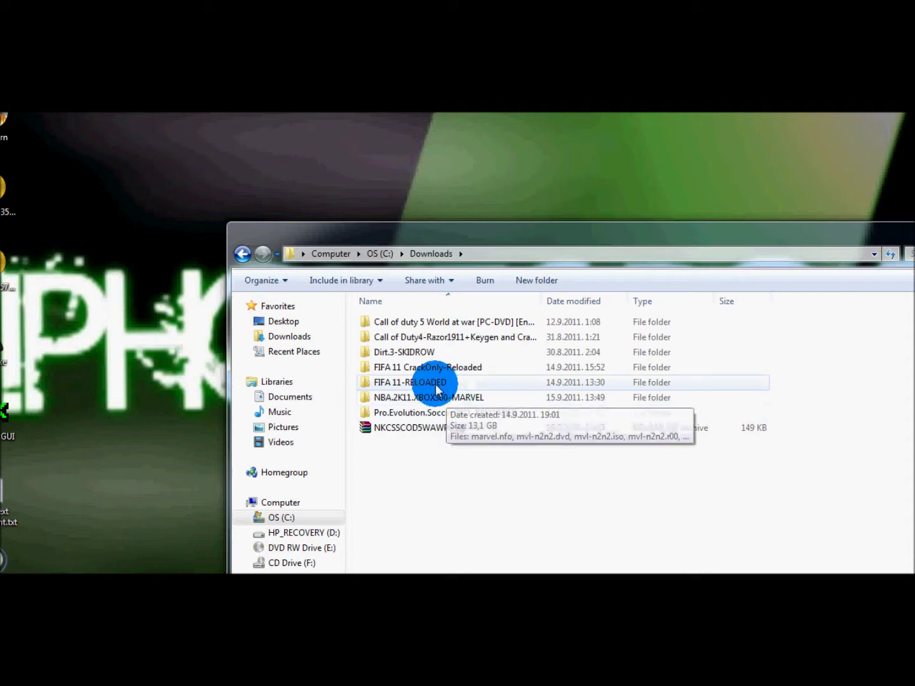
# - Check the rld-fi11.iso in FIFA 11-RELOADED, then open FIFA 11 CrackOnly-Reloaded and select rld-fi11.exe
pyautogui.doubleClick(430, 382)
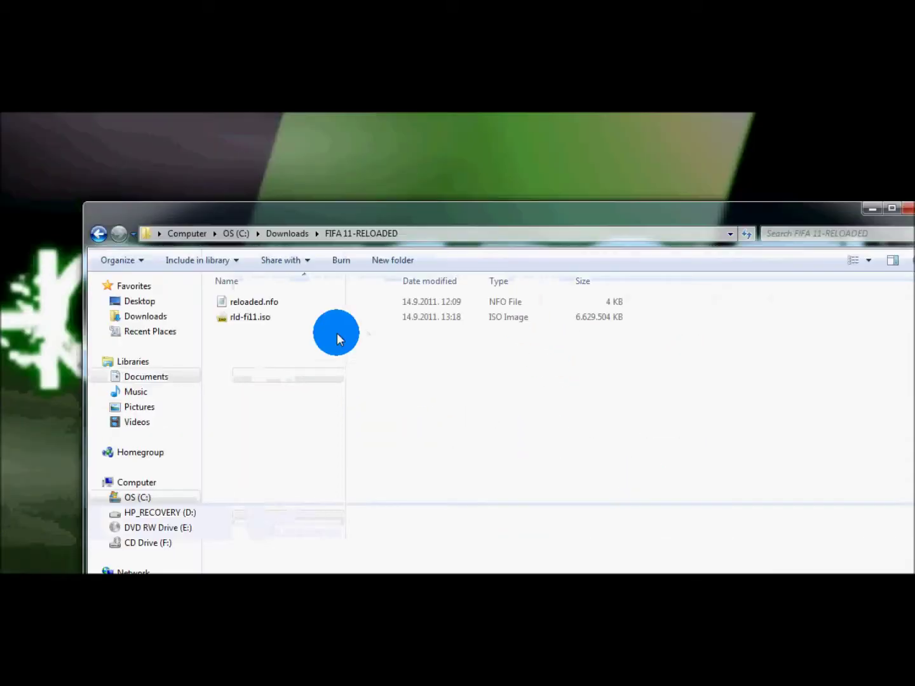
pyautogui.click(392, 196)
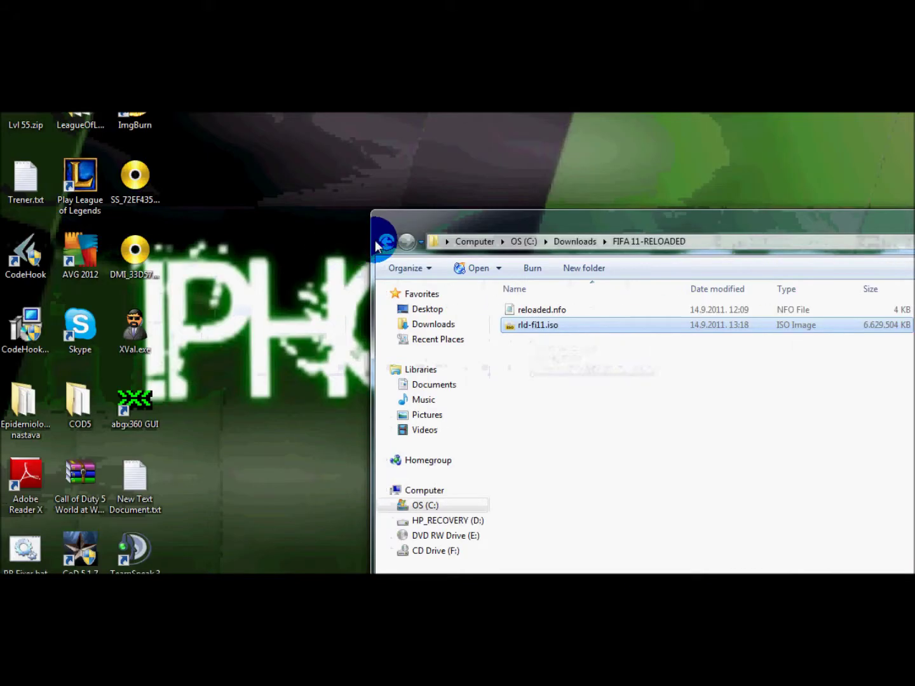
pyautogui.click(99, 242)
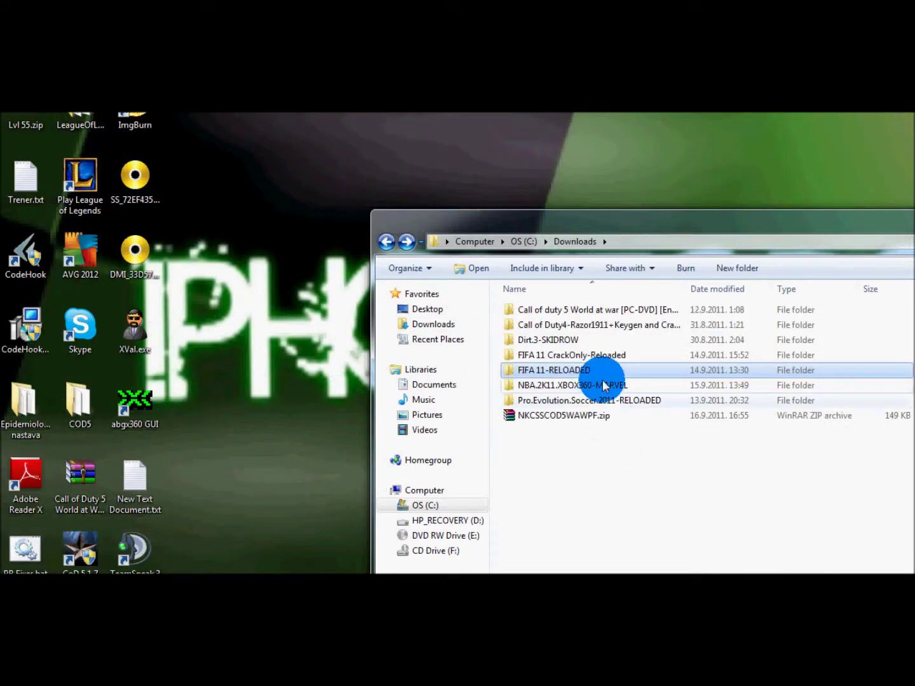
pyautogui.doubleClick(603, 355)
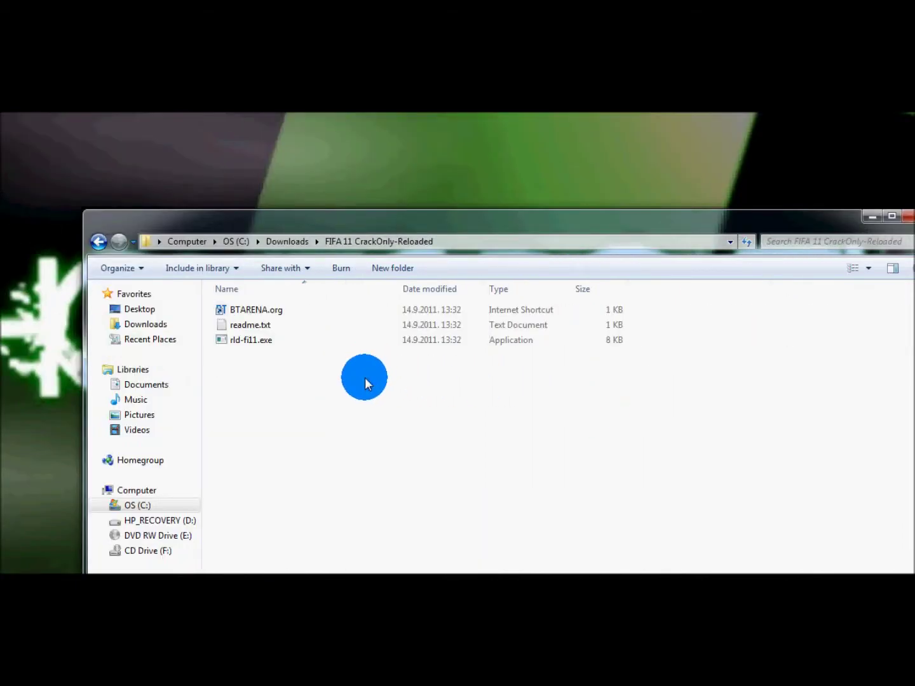
pyautogui.click(257, 313)
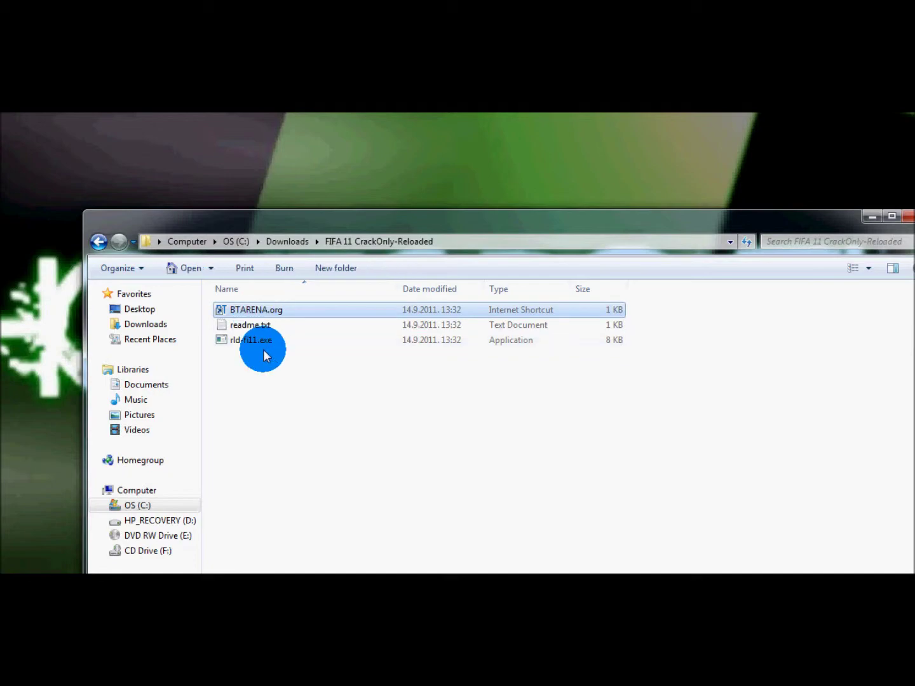
pyautogui.click(264, 345)
pyautogui.press('super')
# - Restore the browser, ignore the AVG tracking-cookie alert and open the FIFA 11 CrackOnly torrent page
pyautogui.click(117, 559)
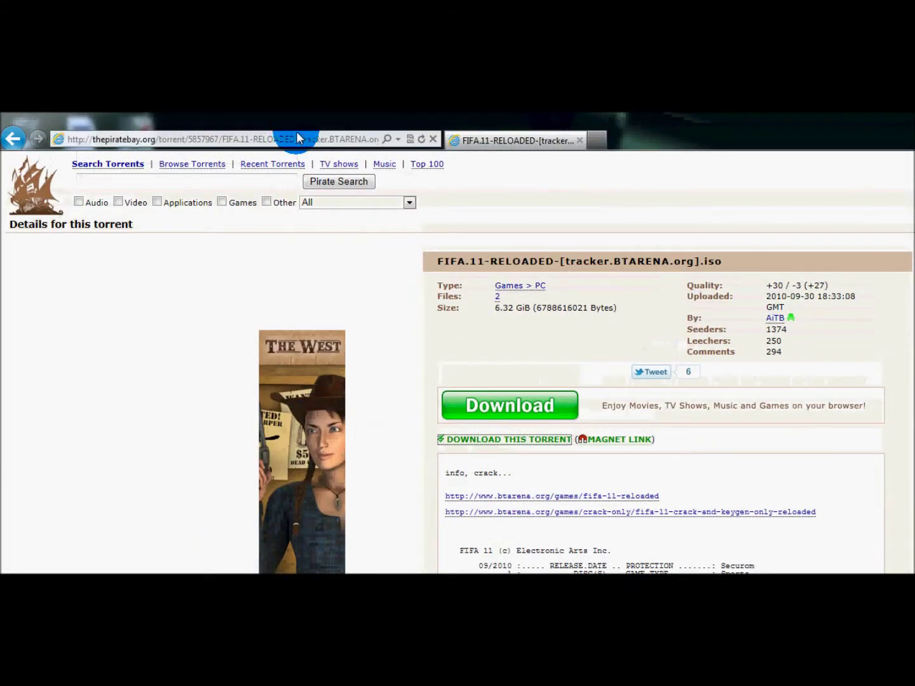
pyautogui.click(296, 140)
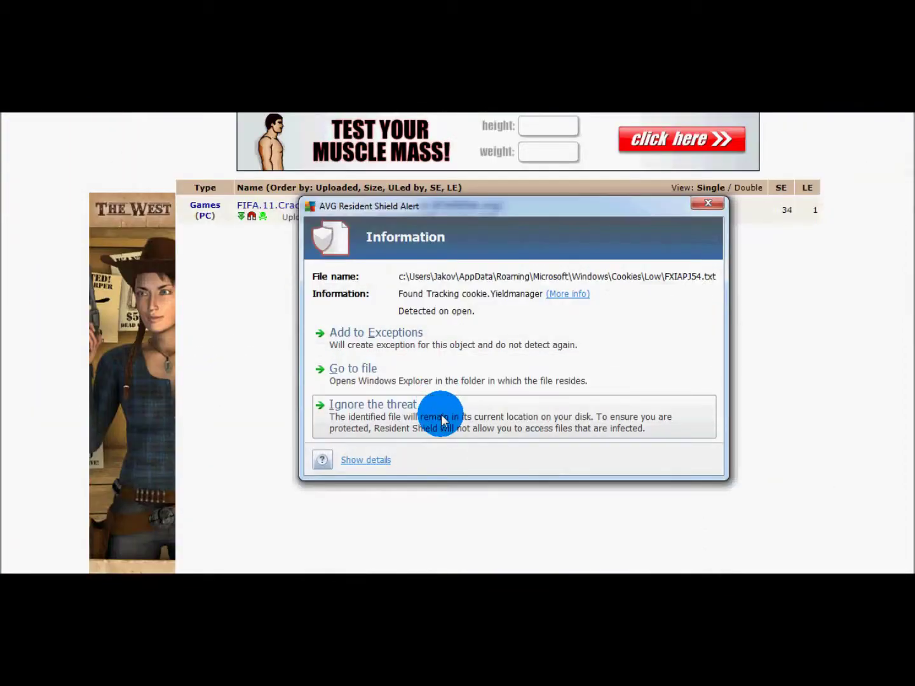
pyautogui.click(439, 419)
pyautogui.click(334, 350)
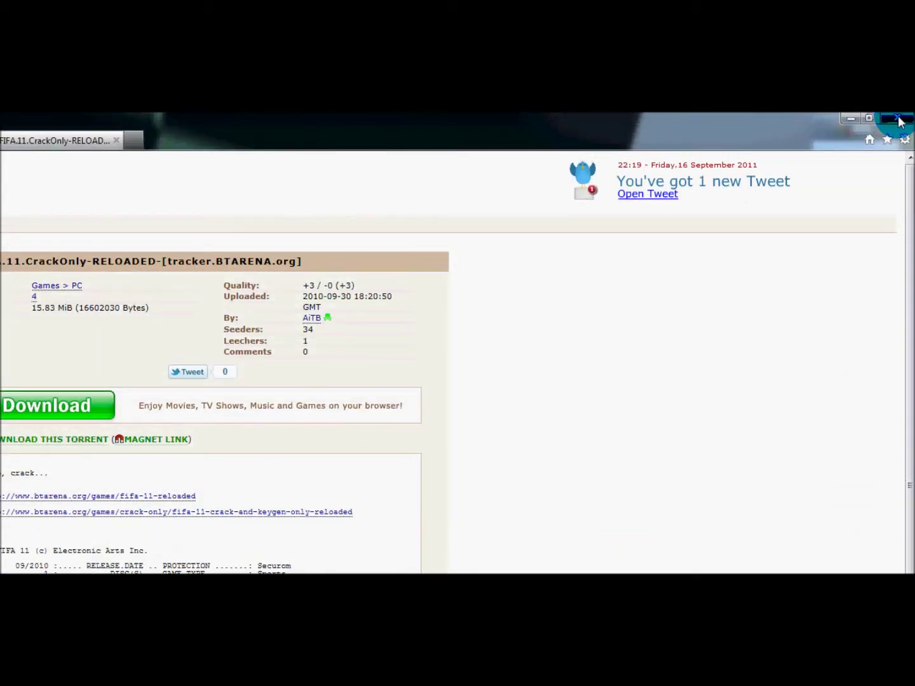
# - Close the browser, the crack folder's Properties and the Downloads Explorer window
pyautogui.click(899, 123)
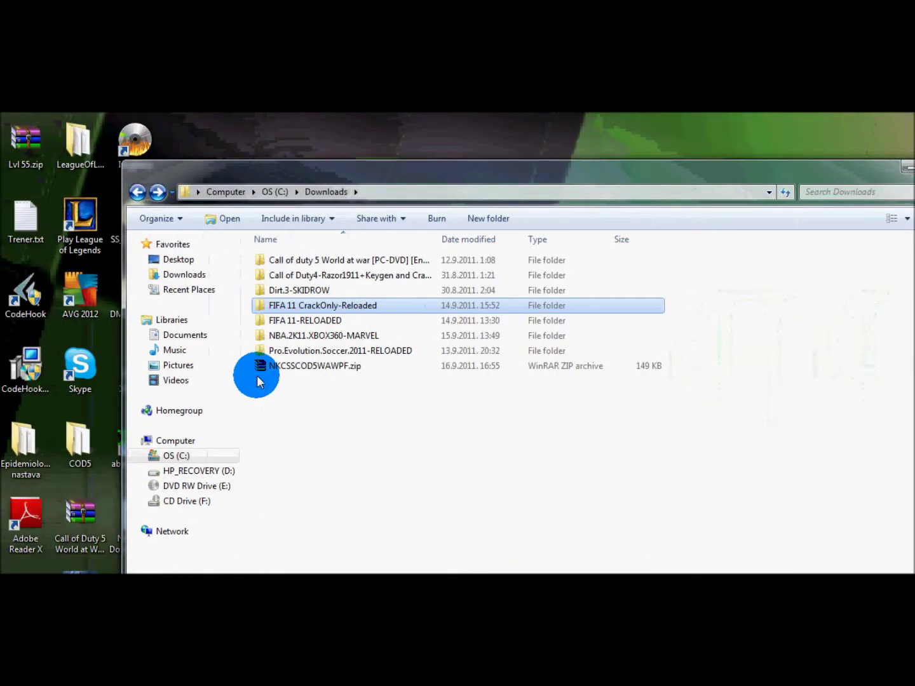
pyautogui.hotkey('alt', 'Return')
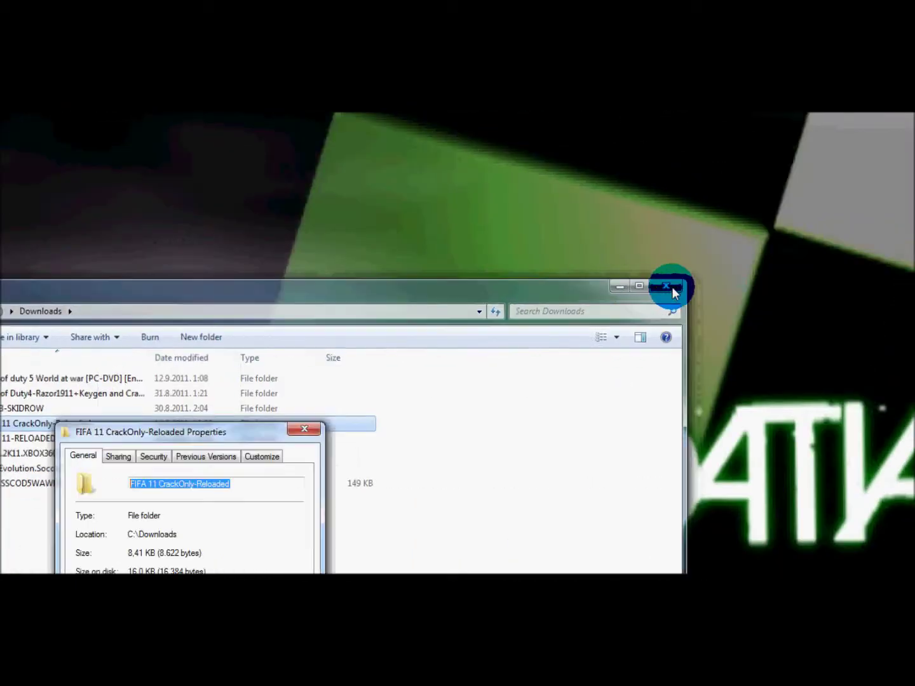
pyautogui.click(672, 287)
pyautogui.click(304, 431)
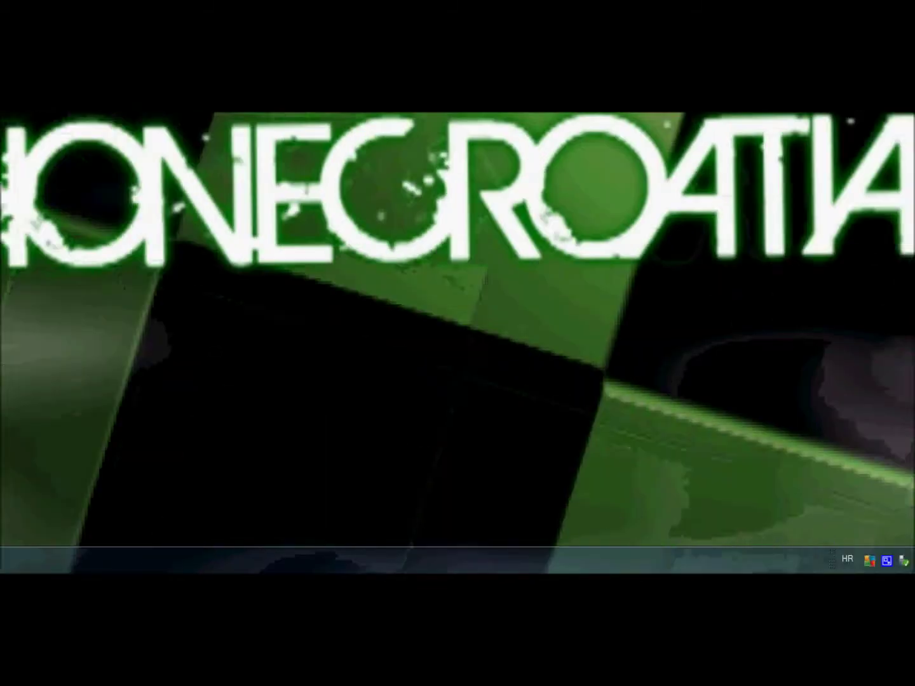
# - Launch PowerISO by searching 'power' in the Start menu
pyautogui.click(17, 560)
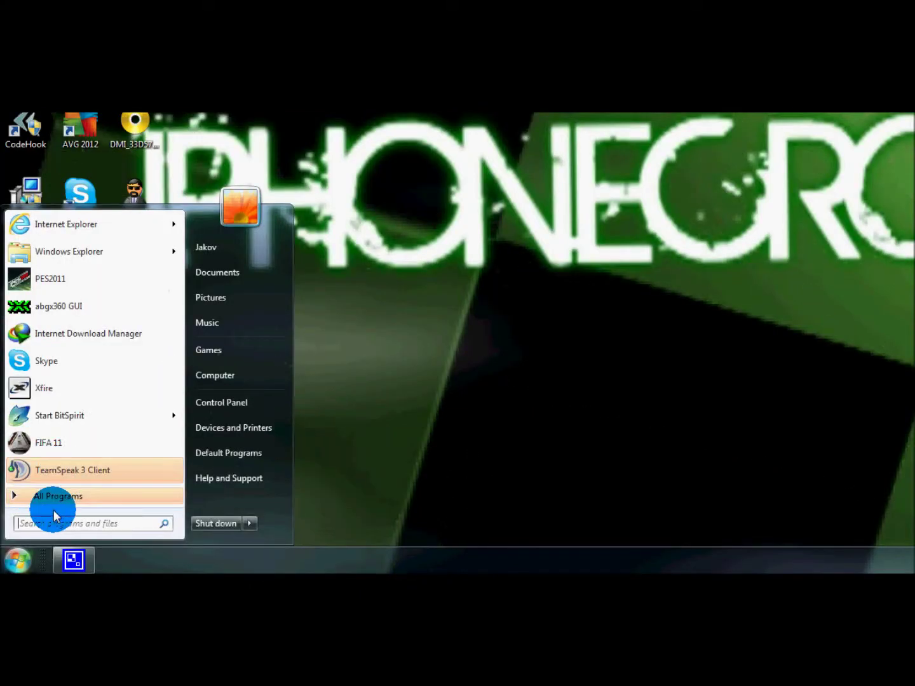
pyautogui.write('power')
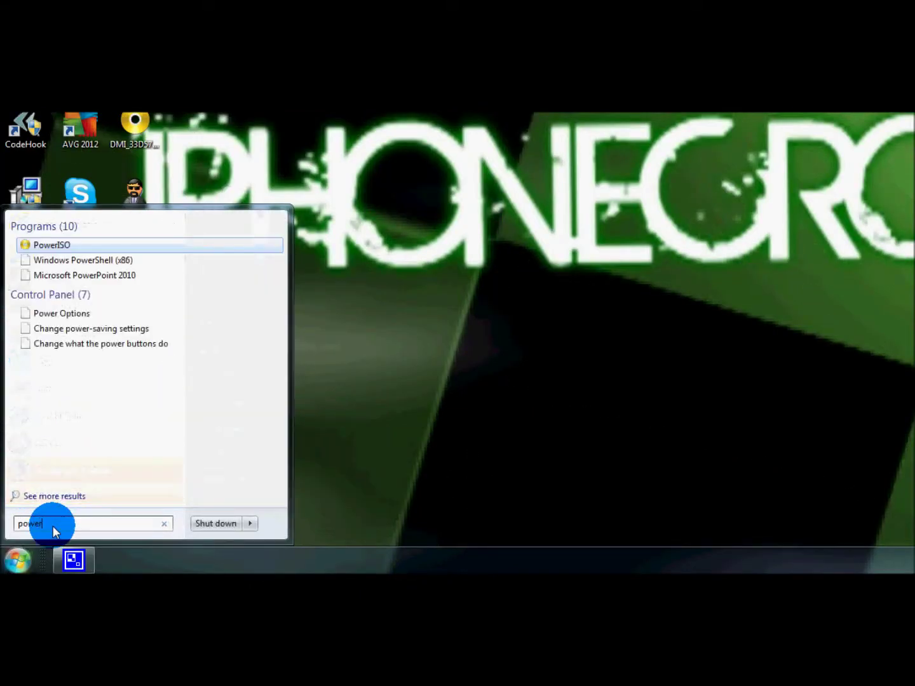
pyautogui.press('Escape')
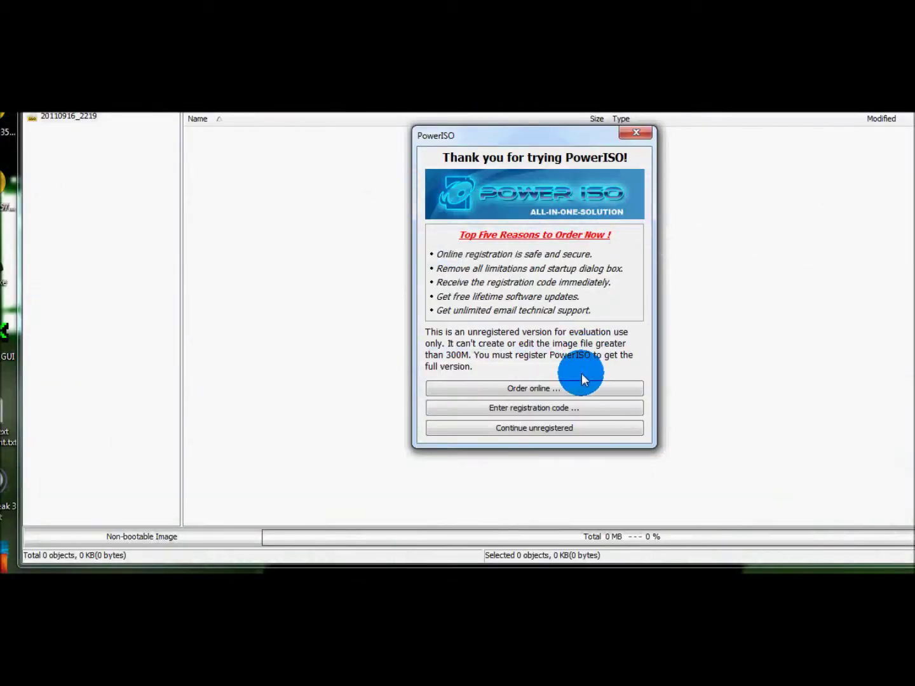
# - Continue using PowerISO unregistered and maximize its window
pyautogui.click(561, 428)
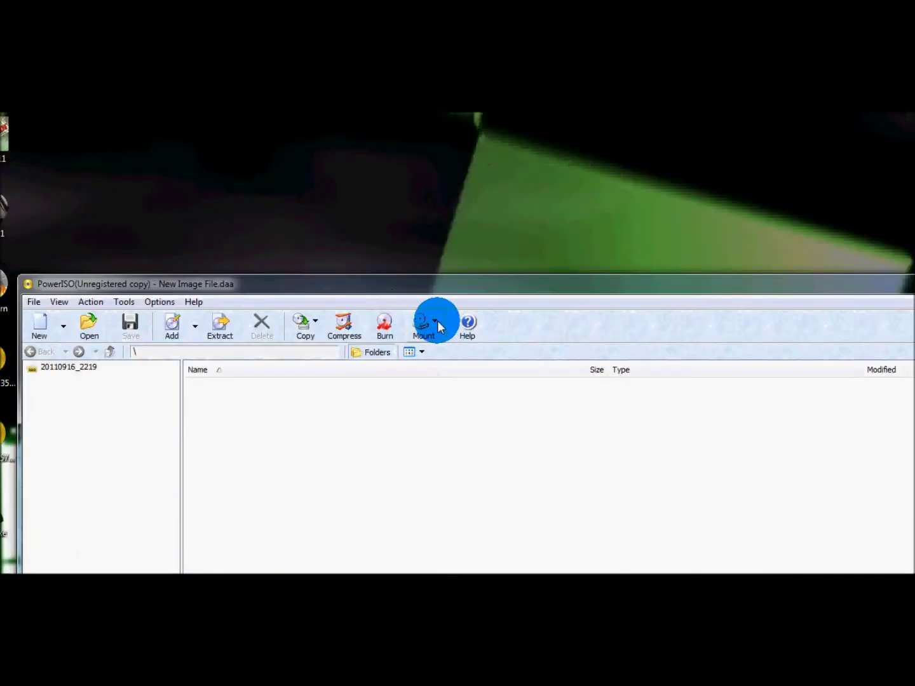
pyautogui.click(513, 350)
pyautogui.doubleClick(505, 280)
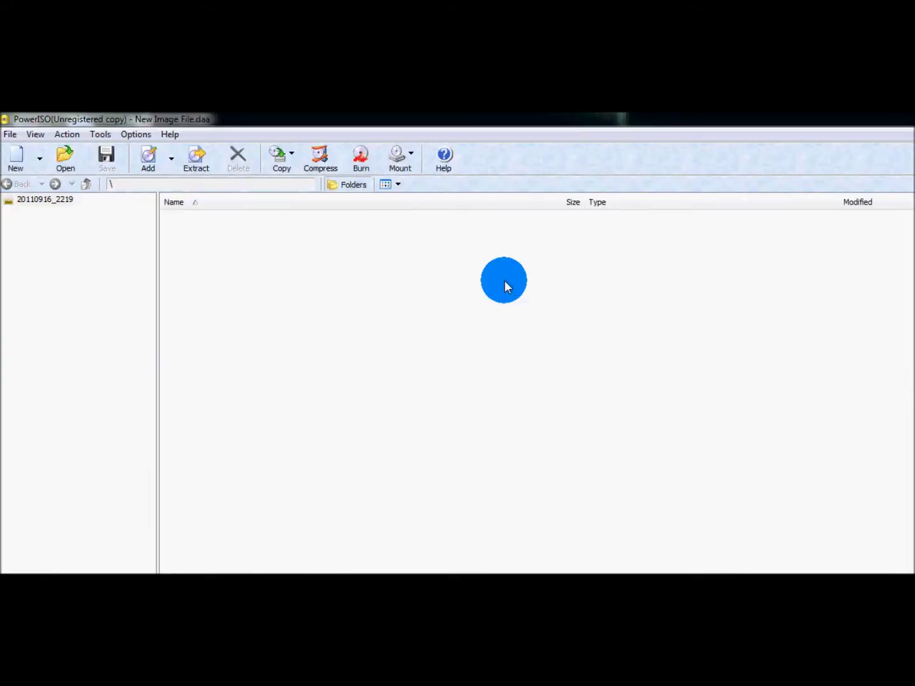
# - Mount rld-fi11.iso from Downloads\FIFA 11-RELOADED to drive F:, then minimize PowerISO
pyautogui.click(269, 156)
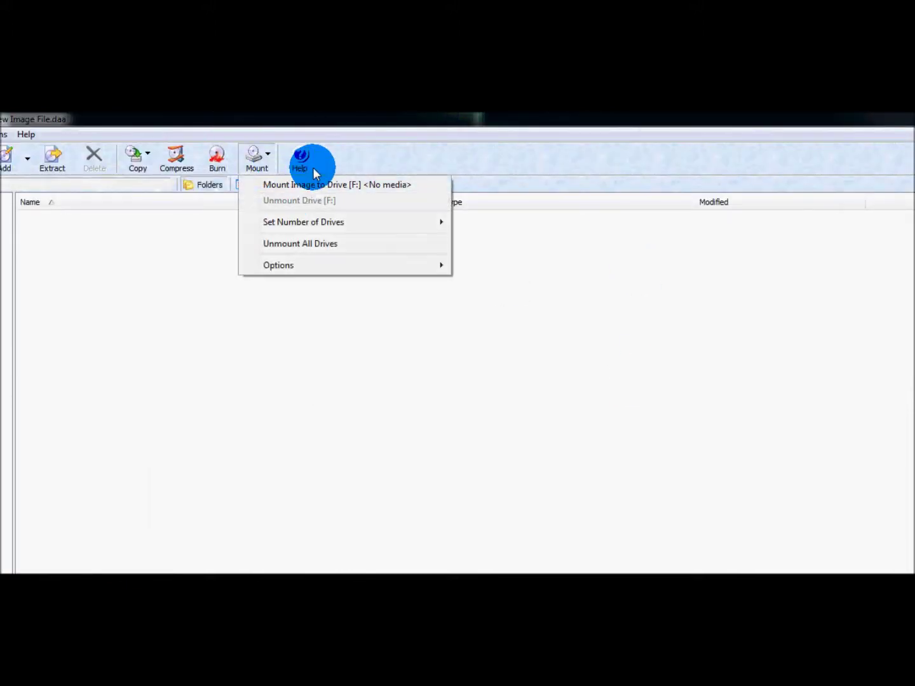
pyautogui.click(307, 185)
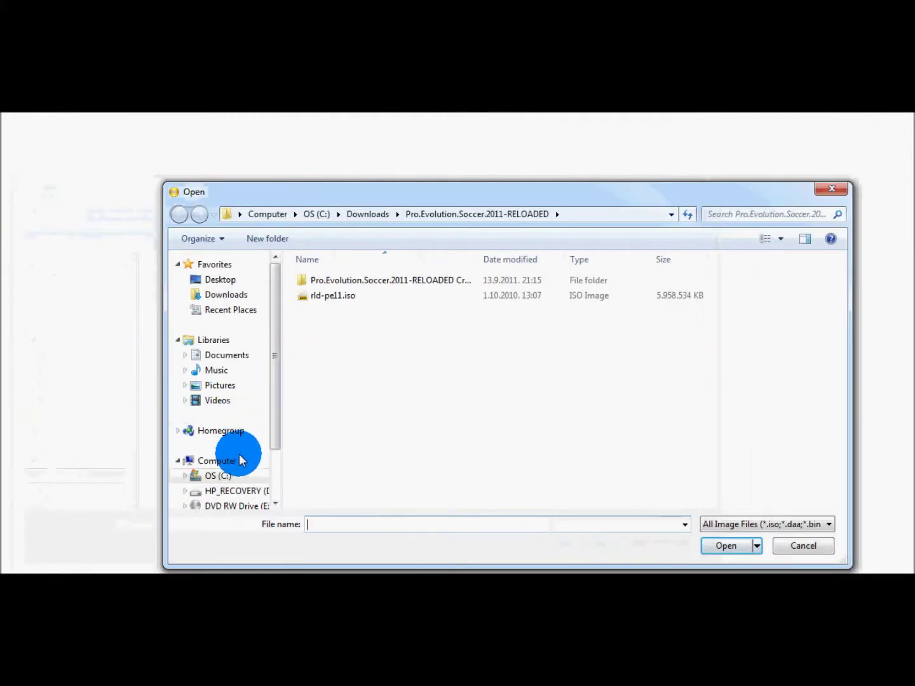
pyautogui.click(240, 477)
pyautogui.doubleClick(350, 307)
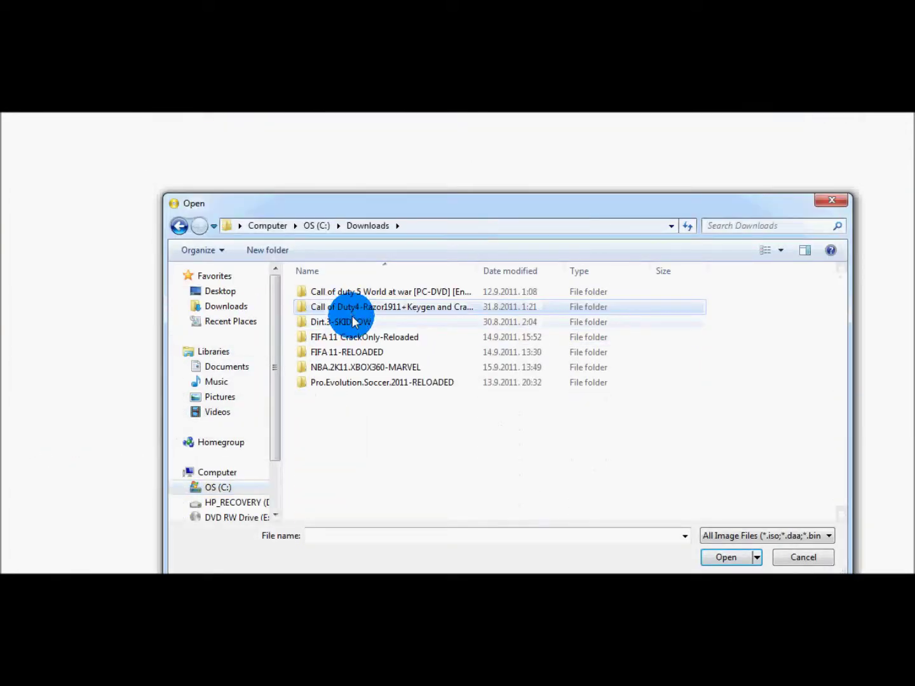
pyautogui.doubleClick(357, 352)
pyautogui.click(348, 293)
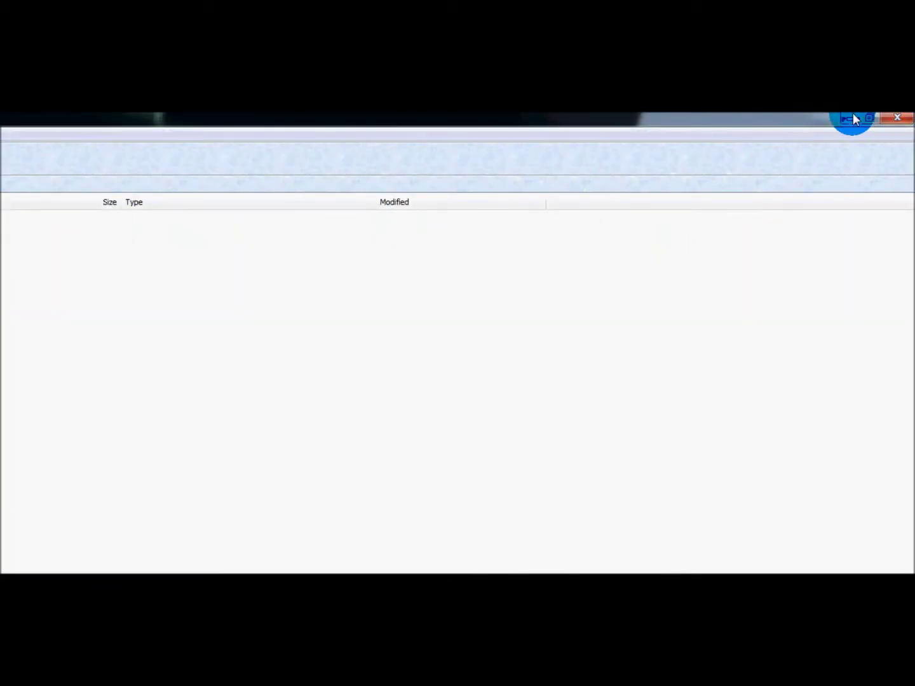
pyautogui.click(850, 119)
# - Open Computer, browse the CD Drive (F:) FIFA 11 contents, then return to the drives list
pyautogui.click(147, 516)
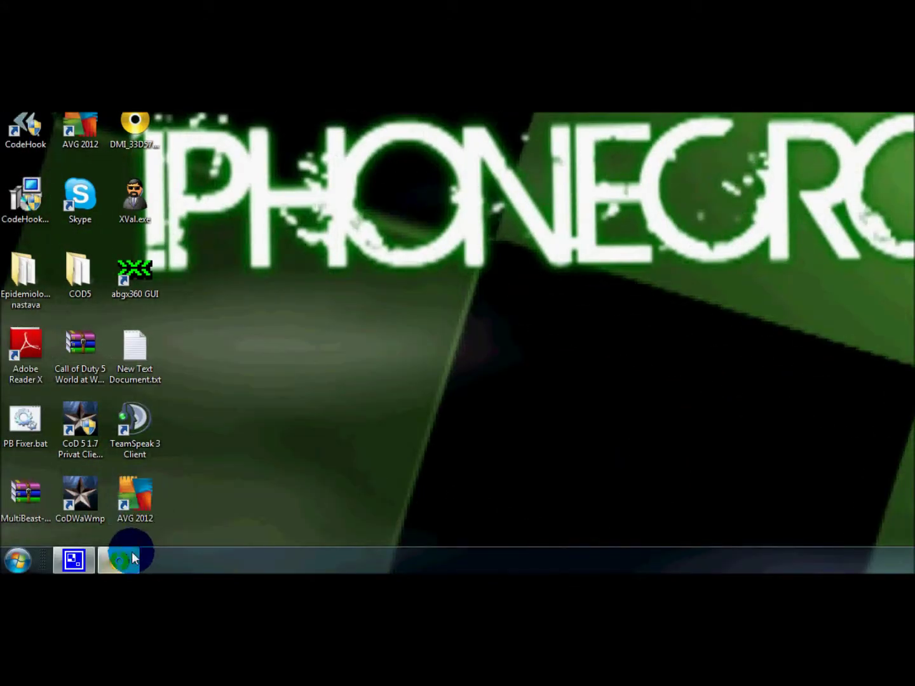
pyautogui.click(132, 552)
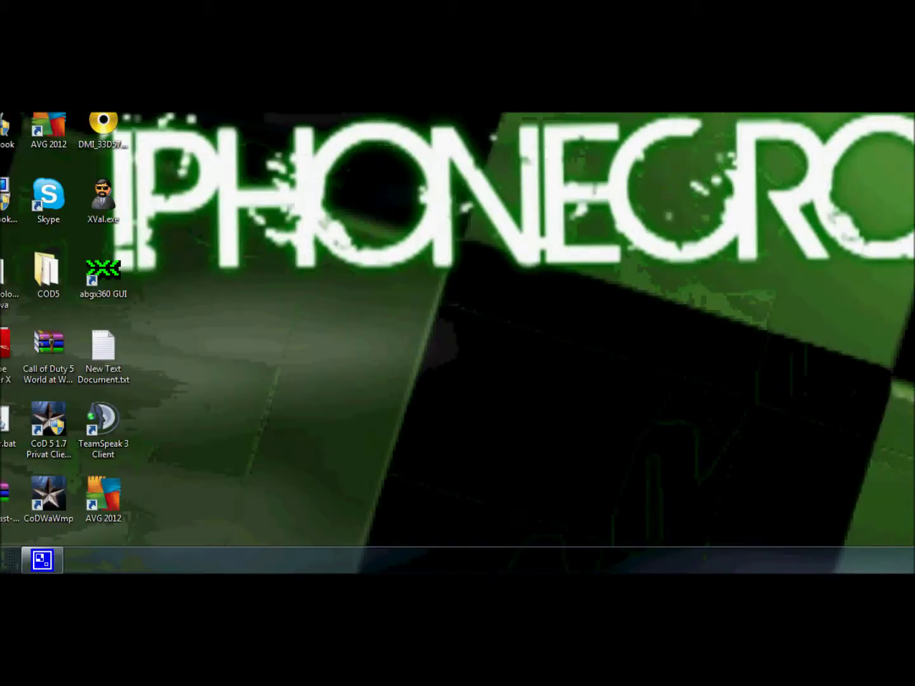
pyautogui.click(18, 559)
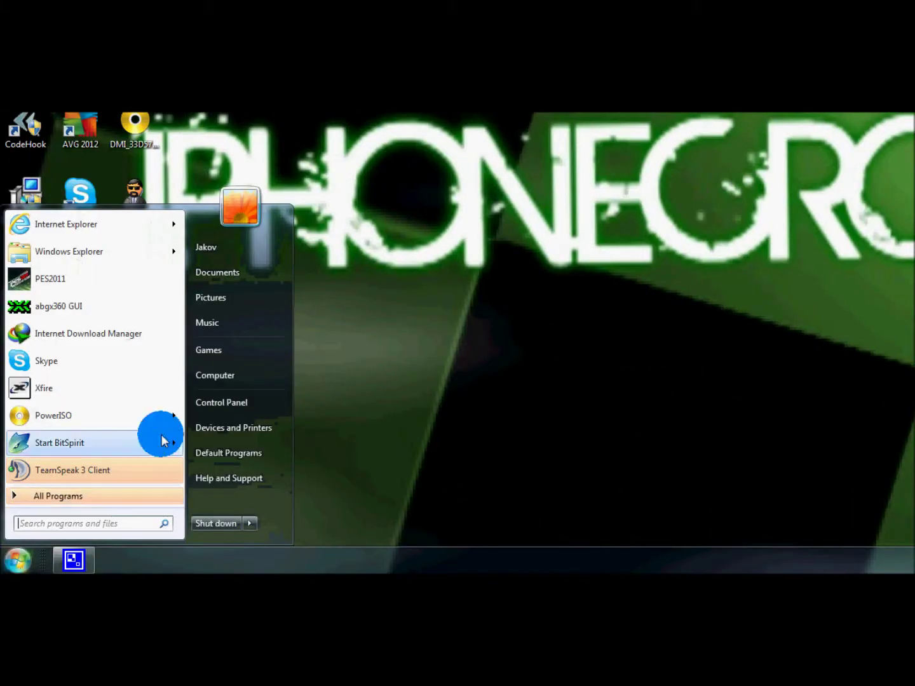
pyautogui.click(229, 380)
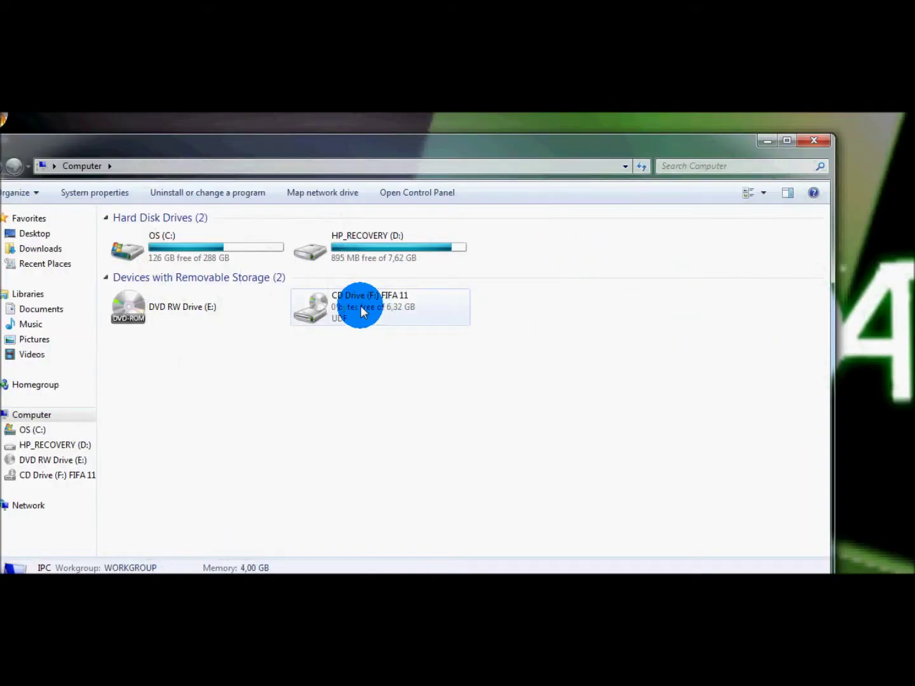
pyautogui.click(360, 306)
pyautogui.rightClick(401, 301)
pyautogui.click(436, 327)
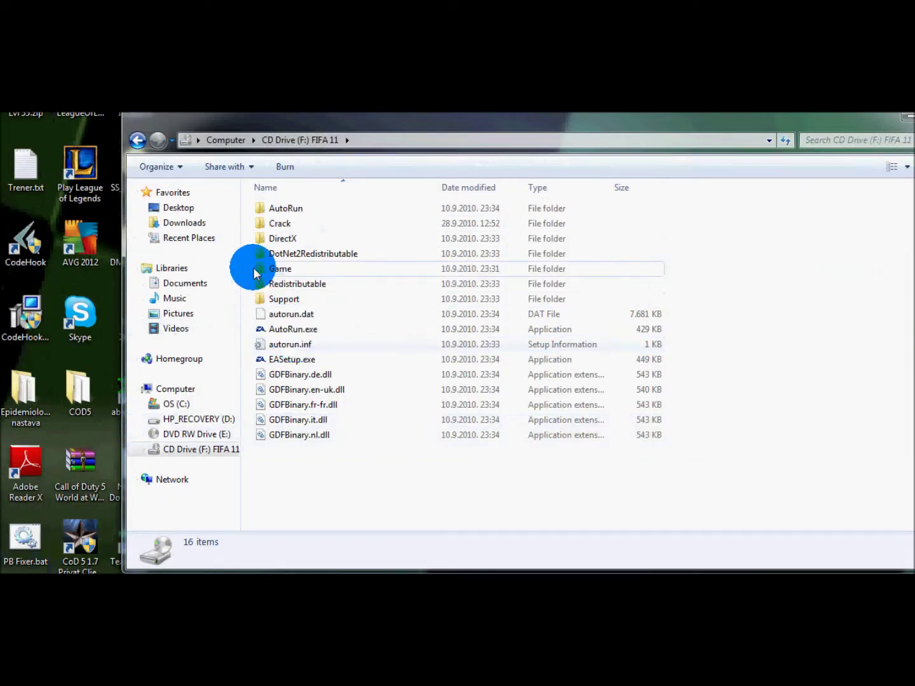
pyautogui.press('BackSpace')
# - Run 'Install or run program from your media' on the FIFA 11 disc, then close it and reopen Computer
pyautogui.rightClick(511, 276)
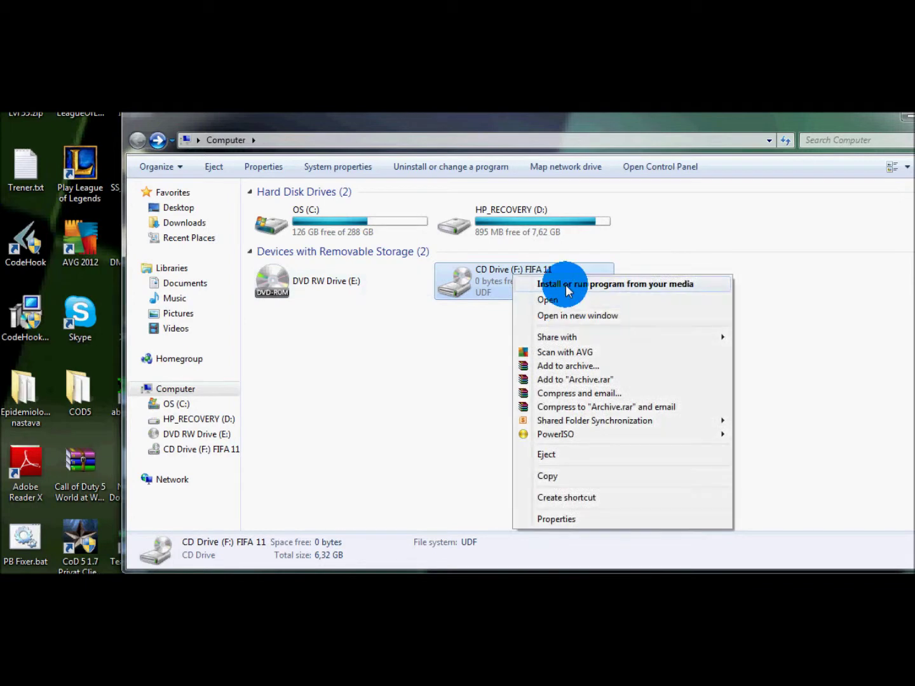
pyautogui.click(568, 286)
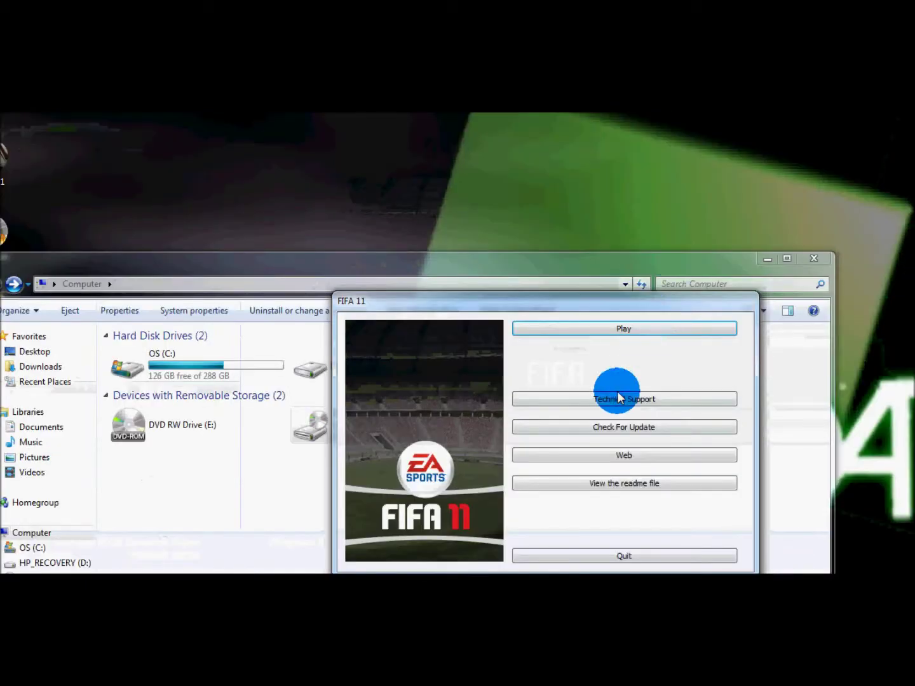
pyautogui.click(617, 399)
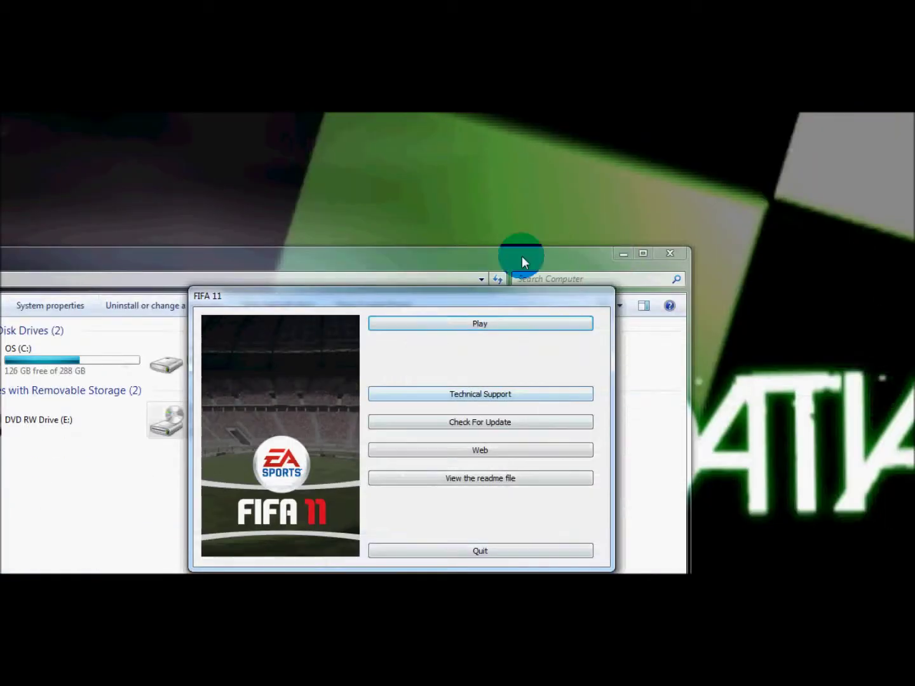
pyautogui.click(480, 325)
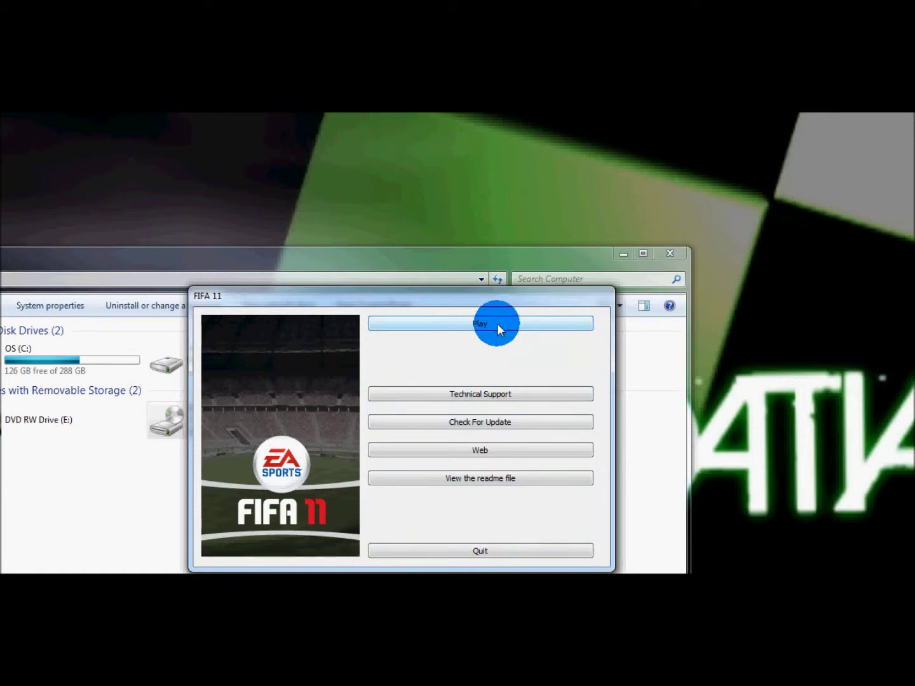
pyautogui.click(633, 261)
pyautogui.click(671, 255)
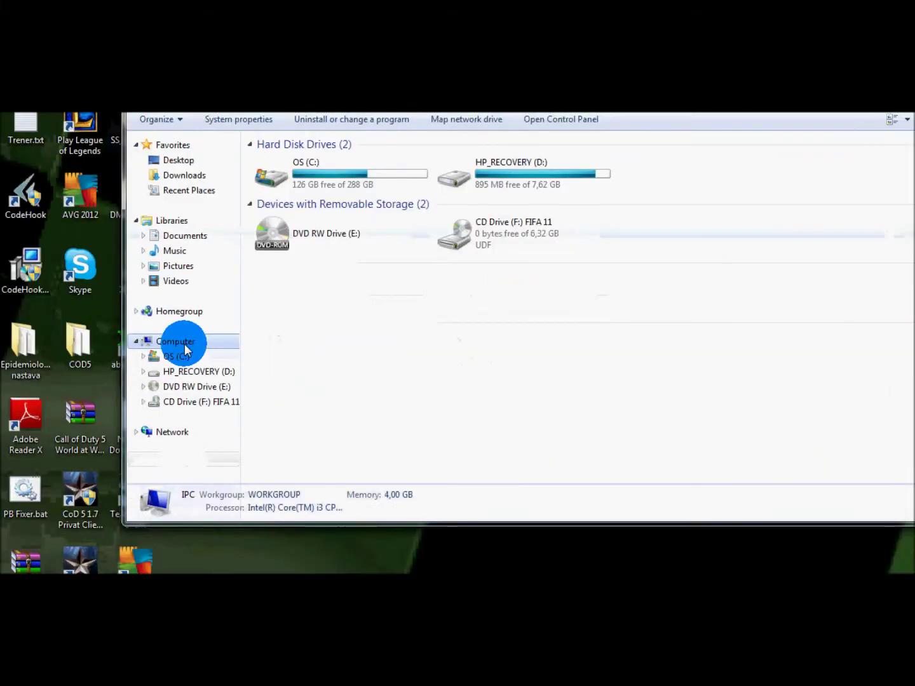
# - Go to C:\Downloads\FIFA 11 CrackOnly-Reloaded
pyautogui.click(180, 473)
pyautogui.click(347, 322)
pyautogui.doubleClick(348, 323)
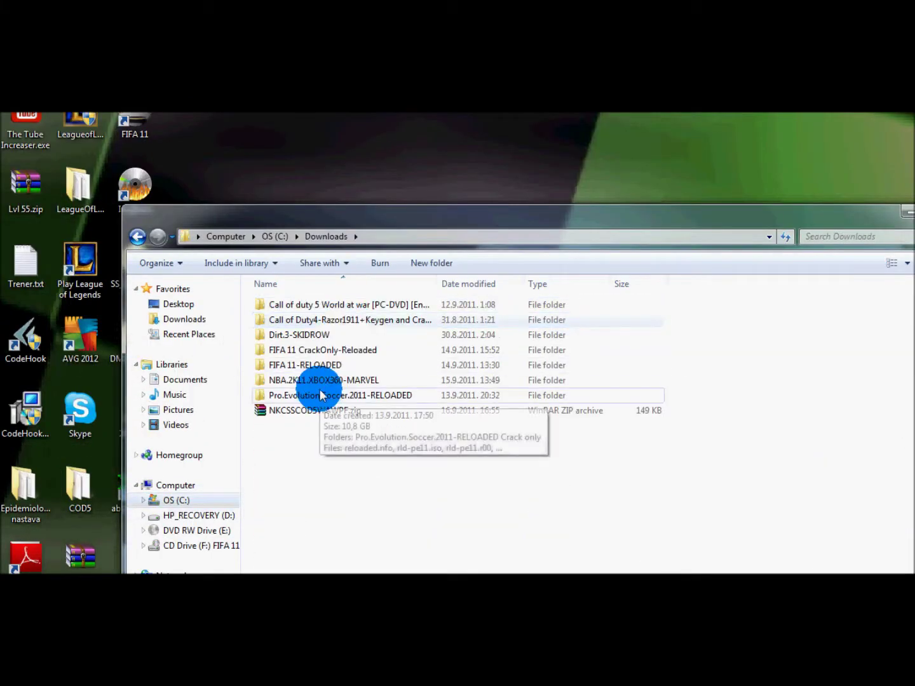
pyautogui.doubleClick(353, 351)
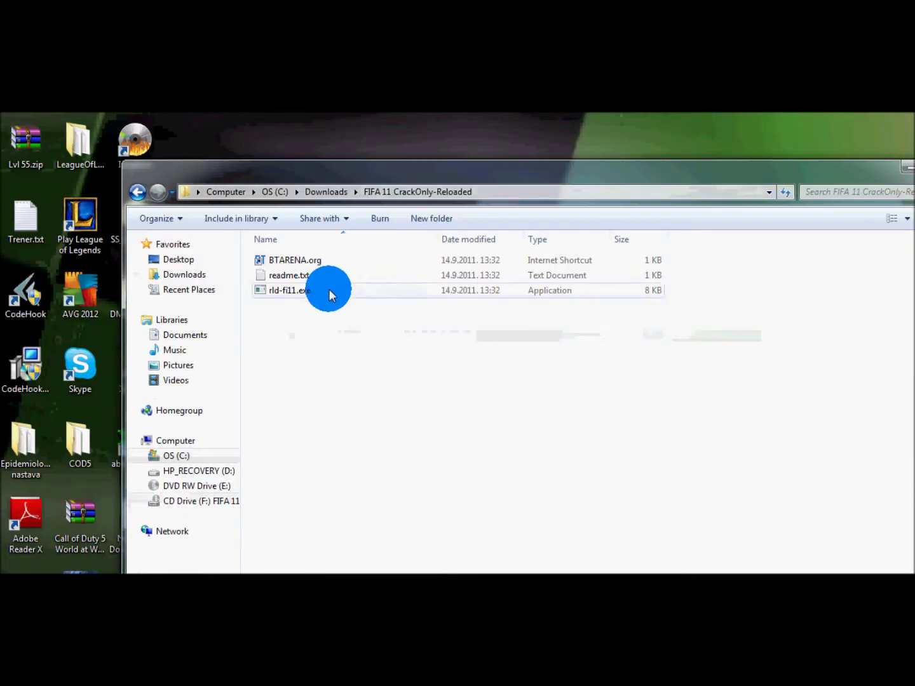
# - Run rld-fi11.exe as administrator, generate a serial, then quit the launcher and exit
pyautogui.click(283, 336)
pyautogui.rightClick(284, 337)
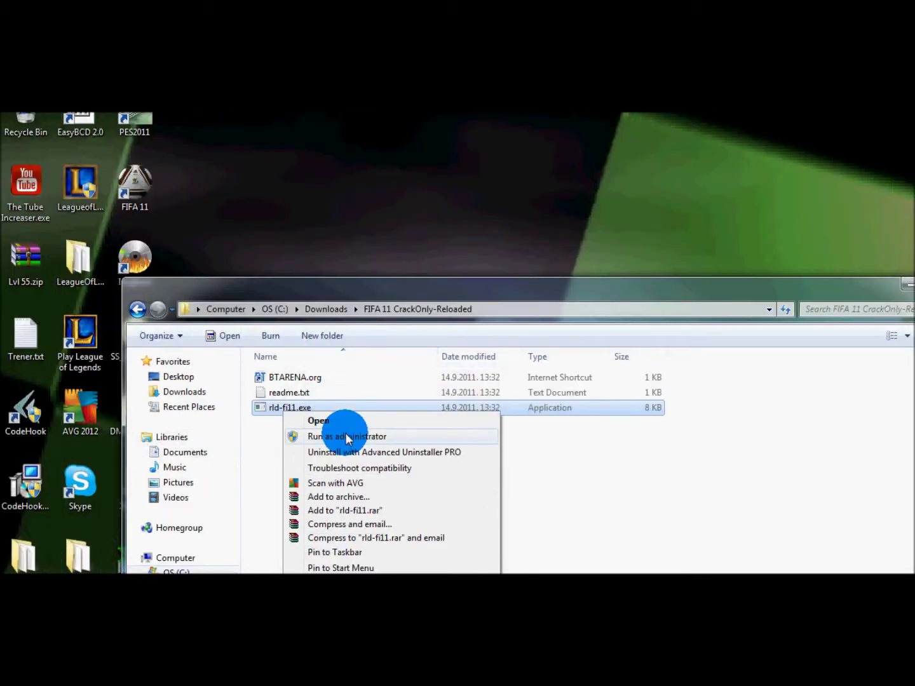
pyautogui.click(346, 438)
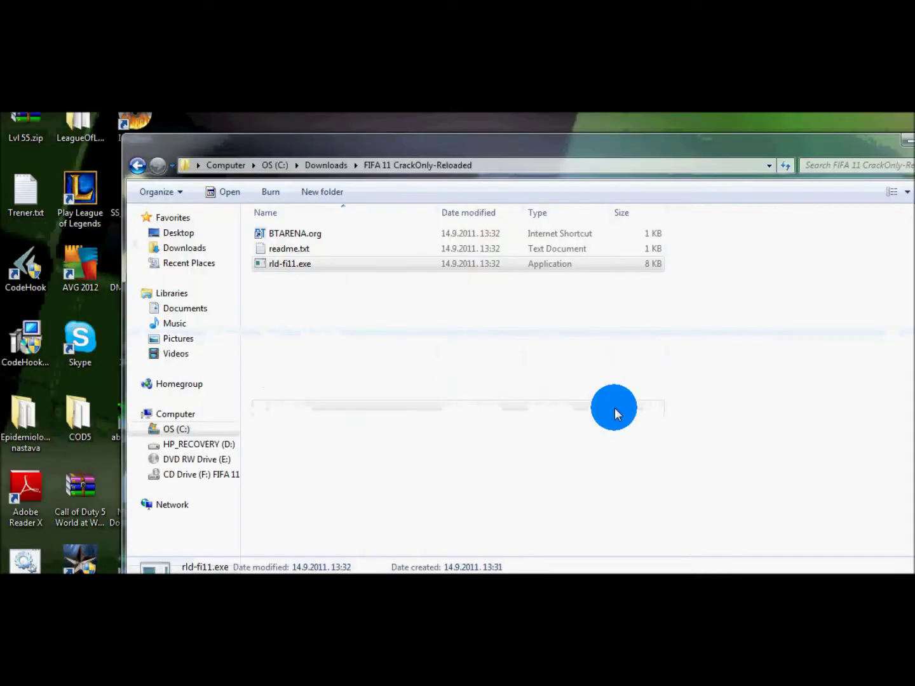
pyautogui.click(588, 331)
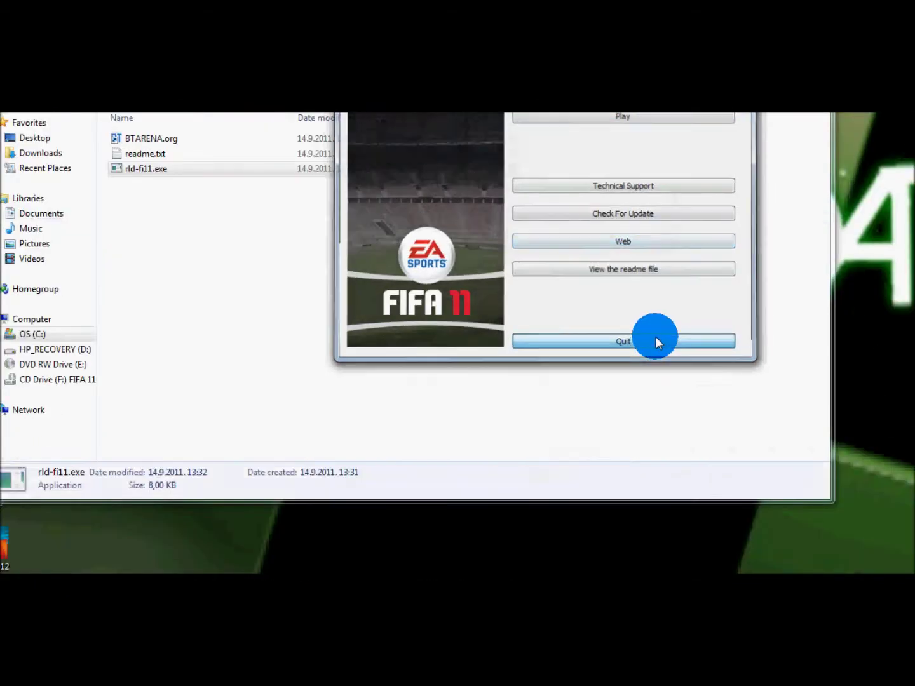
pyautogui.click(656, 465)
pyautogui.click(492, 381)
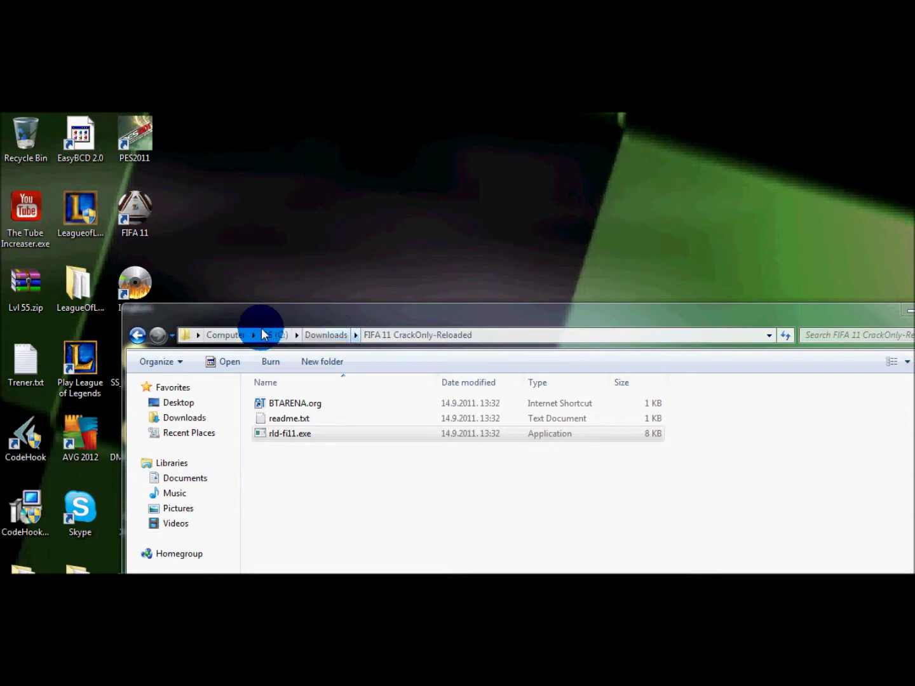
# - Browse from OS (C:) through Program Files (x86), EA Sports and FIFA 11 into Game
pyautogui.click(272, 334)
pyautogui.doubleClick(327, 414)
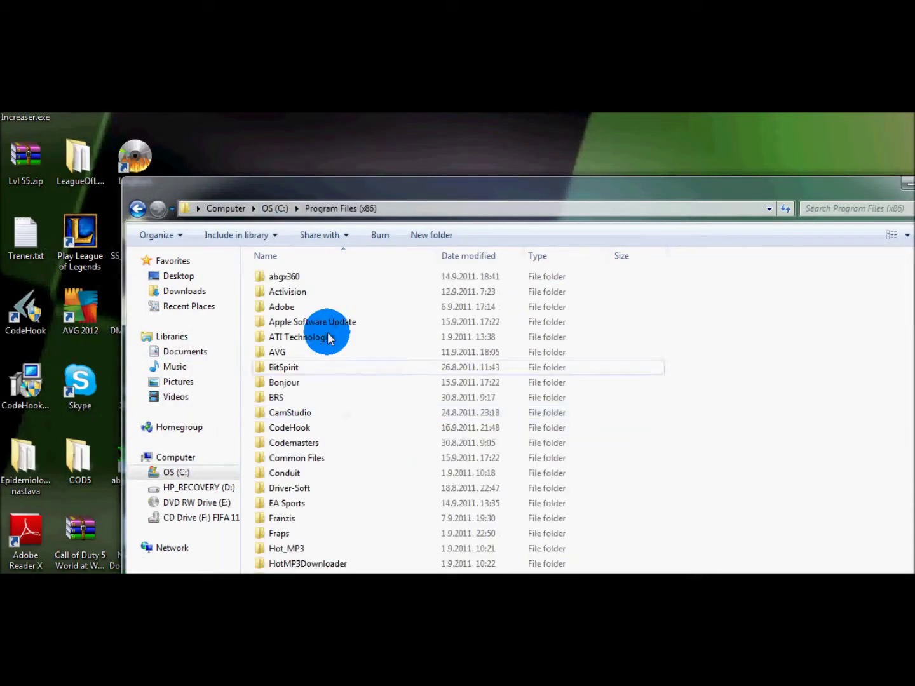
pyautogui.press('e')
pyautogui.press('Return')
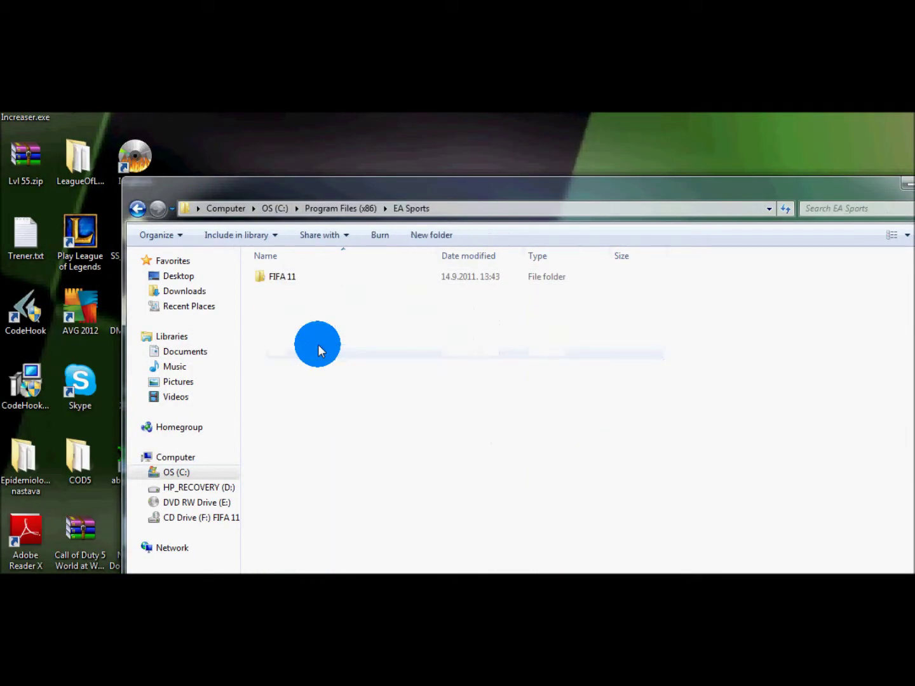
pyautogui.press('f')
pyautogui.press('Return')
pyautogui.press('Down')
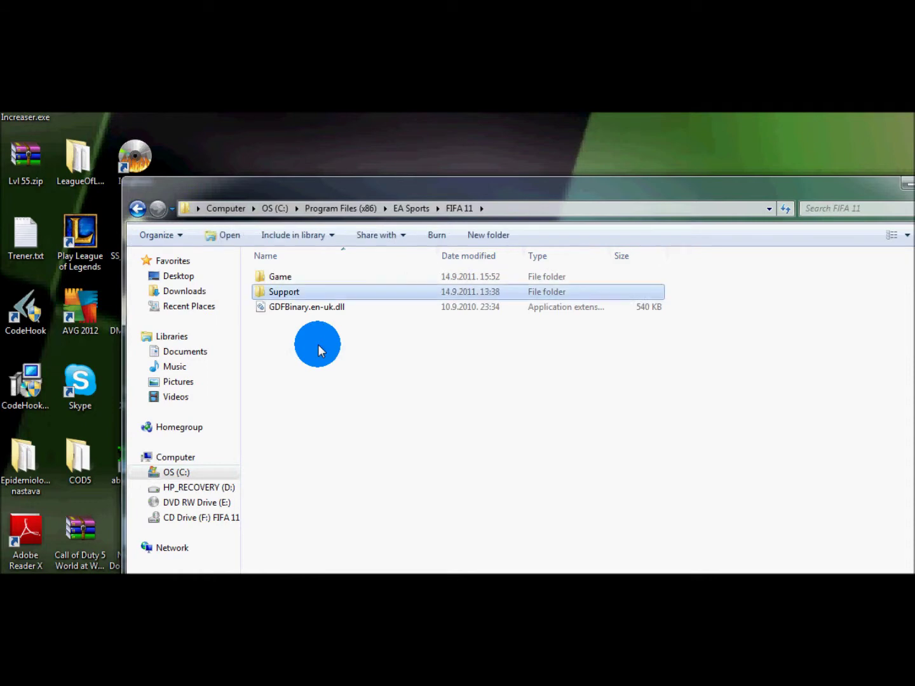
pyautogui.press('Up')
pyautogui.press('Return')
pyautogui.press('Down')
pyautogui.press('Down')
pyautogui.press('Down')
pyautogui.press('Down')
pyautogui.press('Down')
pyautogui.press('Down')
pyautogui.press('Down')
pyautogui.press('Down')
pyautogui.press('Down')
pyautogui.press('Down')
pyautogui.press('Down')
pyautogui.press('Down')
pyautogui.press('Down')
pyautogui.press('Down')
pyautogui.press('Down')
pyautogui.press('Down')
pyautogui.press('Down')
pyautogui.press('Down')
pyautogui.press('Down')
pyautogui.press('Down')
pyautogui.press('Down')
pyautogui.press('Down')
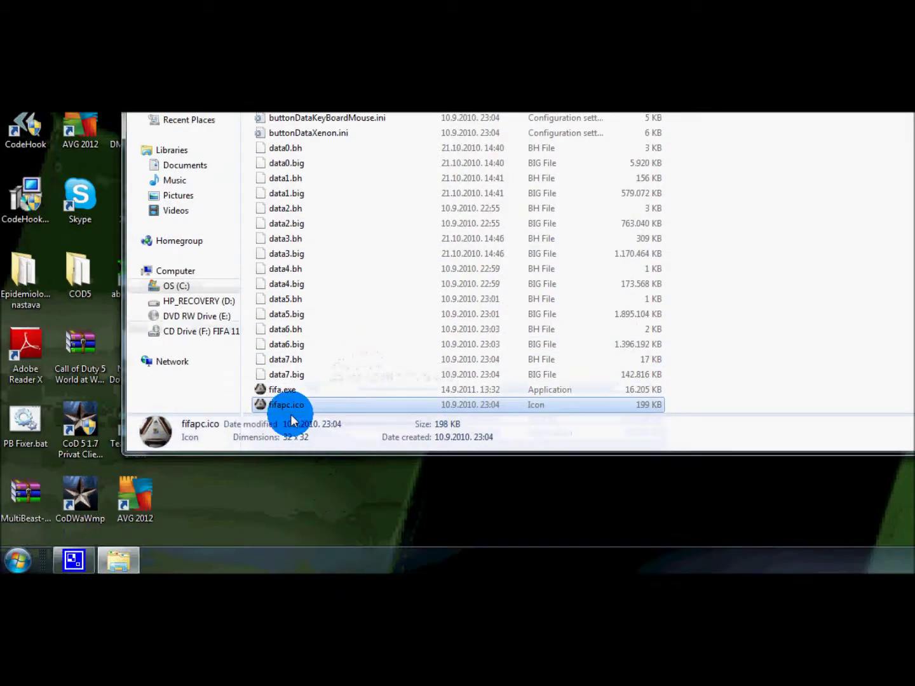
# - Copy fifa.exe from CrackOnly-Reloaded into EA Sports\FIFA 11\Game and close the crack folder window
pyautogui.click(287, 390)
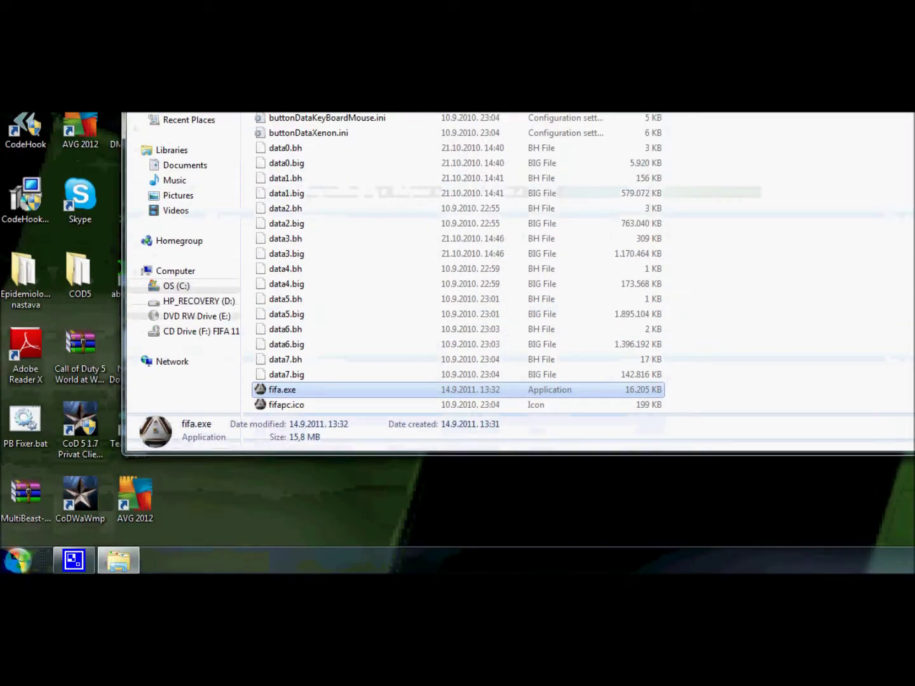
pyautogui.rightClick(169, 552)
pyautogui.click(18, 561)
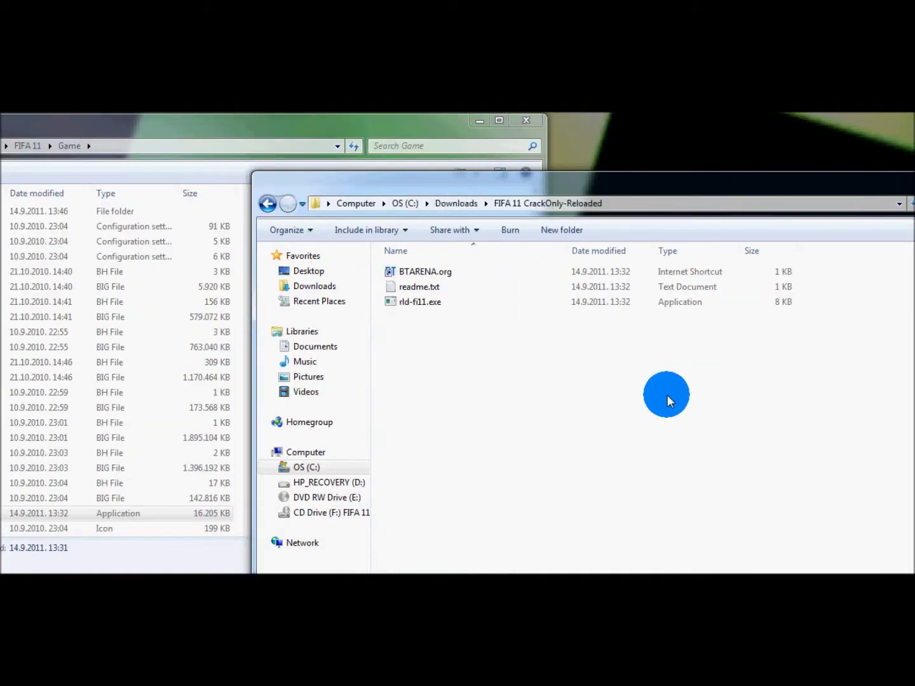
pyautogui.moveTo(811, 395); pyautogui.dragTo(523, 295)
pyautogui.moveTo(379, 295); pyautogui.dragTo(380, 298)
pyautogui.click(281, 392)
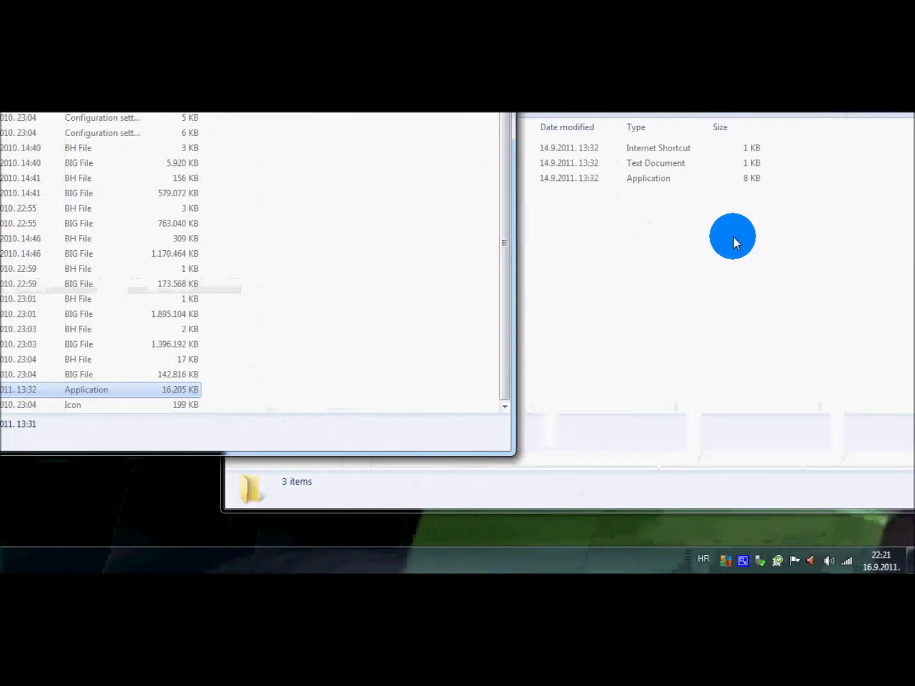
pyautogui.click(734, 238)
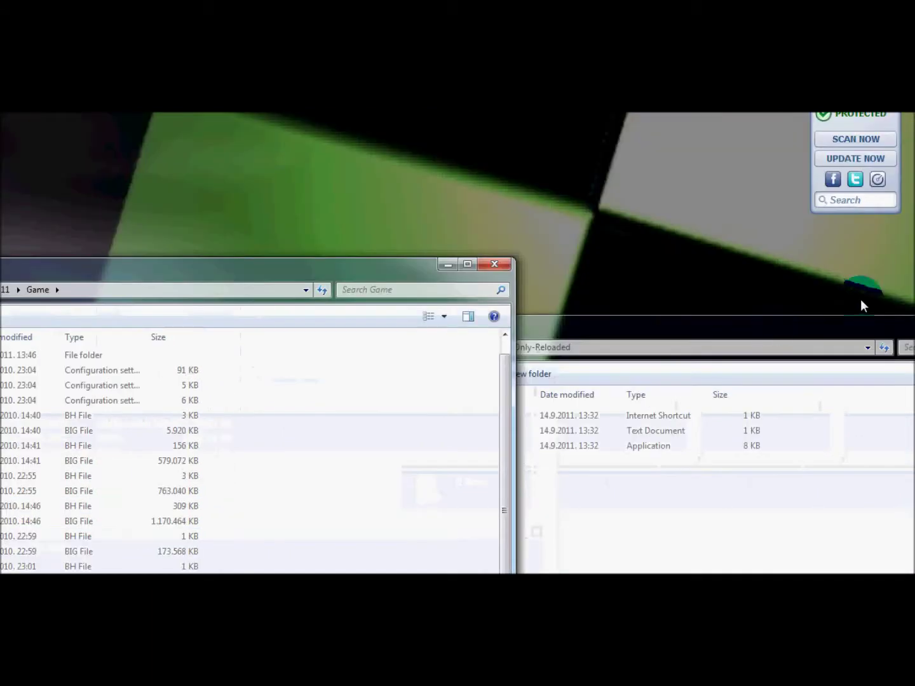
pyautogui.moveTo(885, 322); pyautogui.dragTo(774, 305)
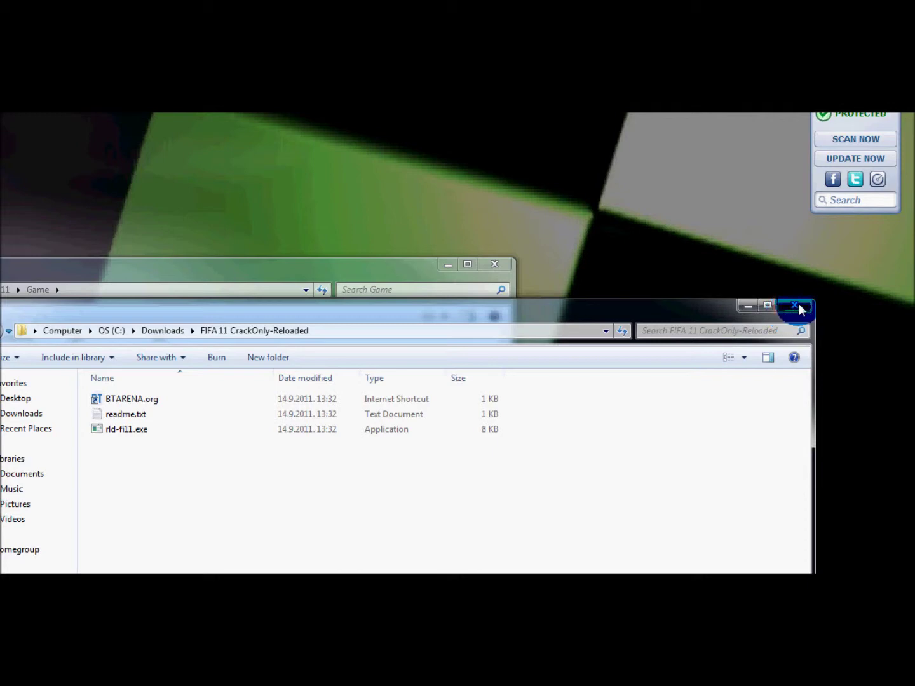
pyautogui.click(799, 311)
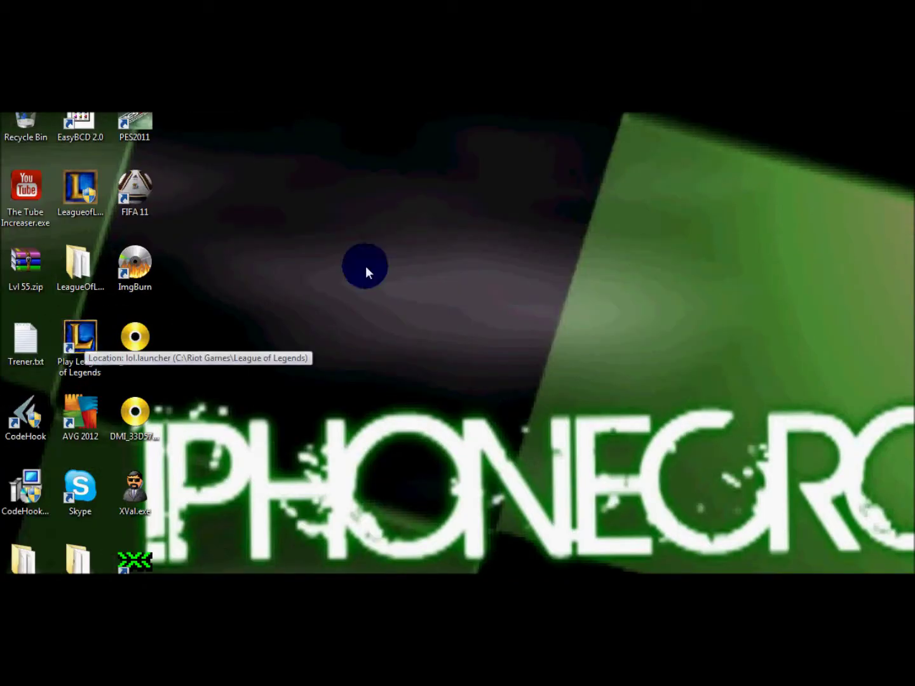
# - Refresh the desktop twice
pyautogui.rightClick(451, 205)
pyautogui.click(525, 285)
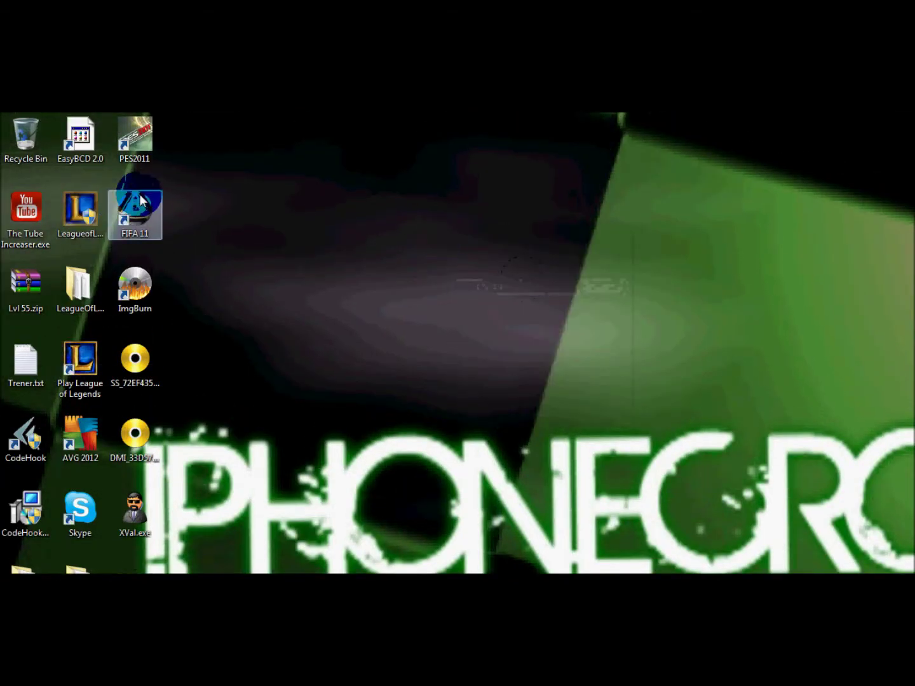
pyautogui.click(118, 209)
pyautogui.click(343, 170)
pyautogui.rightClick(344, 169)
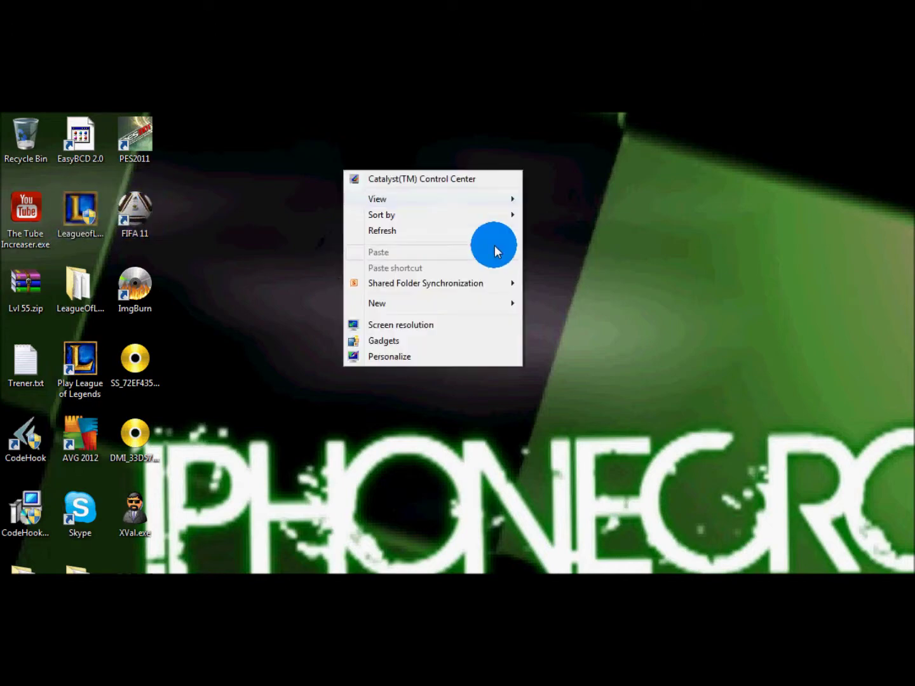
pyautogui.click(473, 230)
# - From Computer, open OS (C:) > Program Files (x86) > EA Sports > FIFA 11 > Game
pyautogui.click(18, 560)
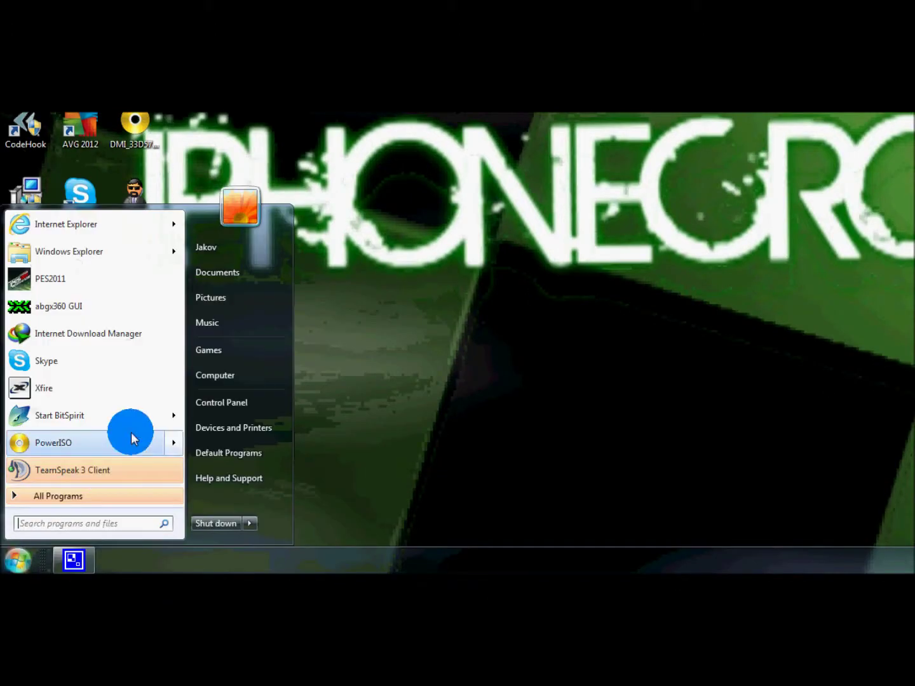
pyautogui.click(257, 378)
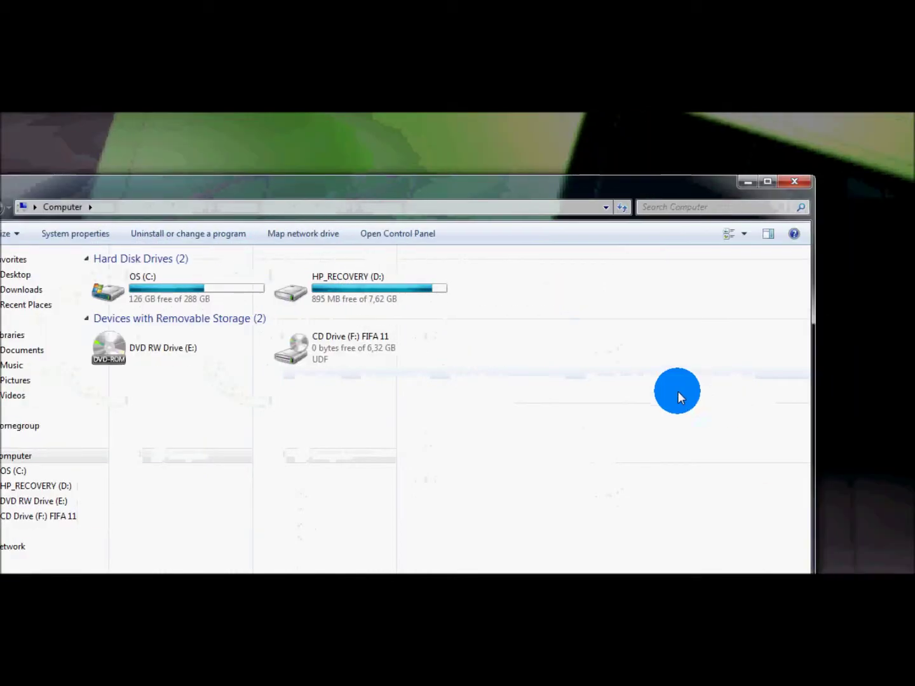
pyautogui.doubleClick(642, 150)
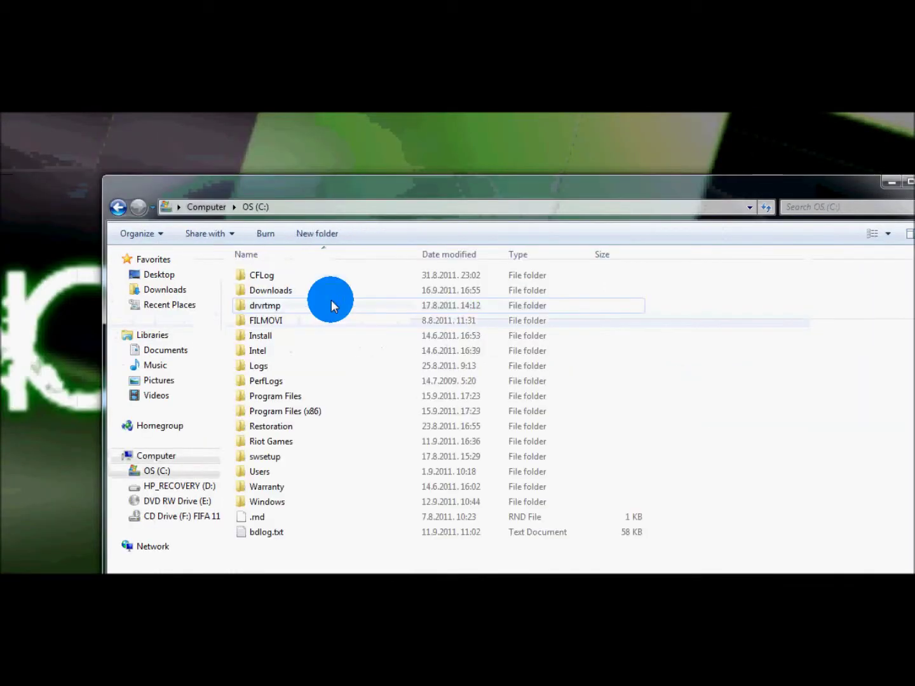
pyautogui.doubleClick(296, 410)
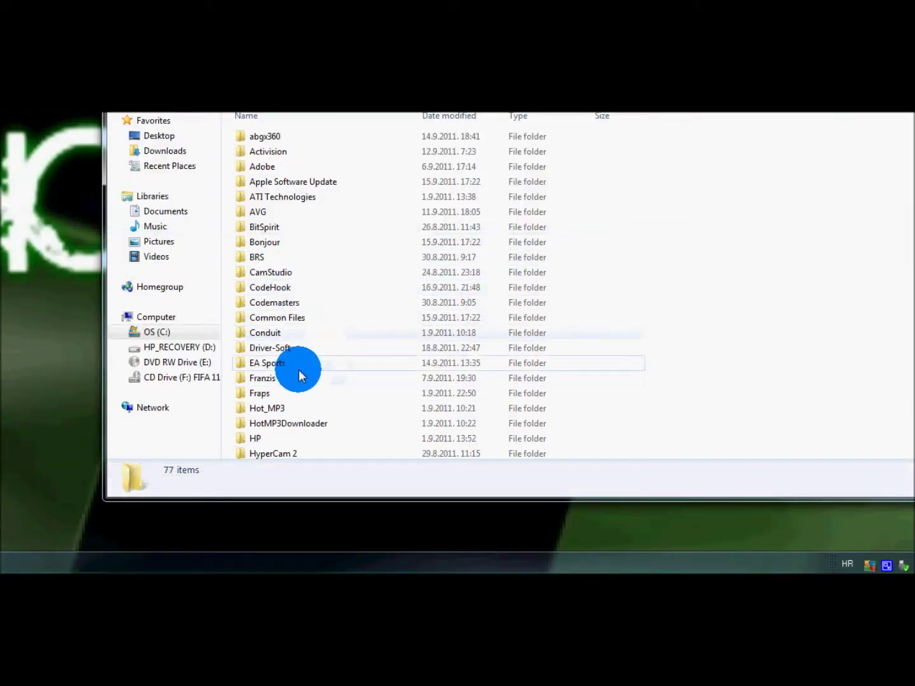
pyautogui.doubleClick(301, 366)
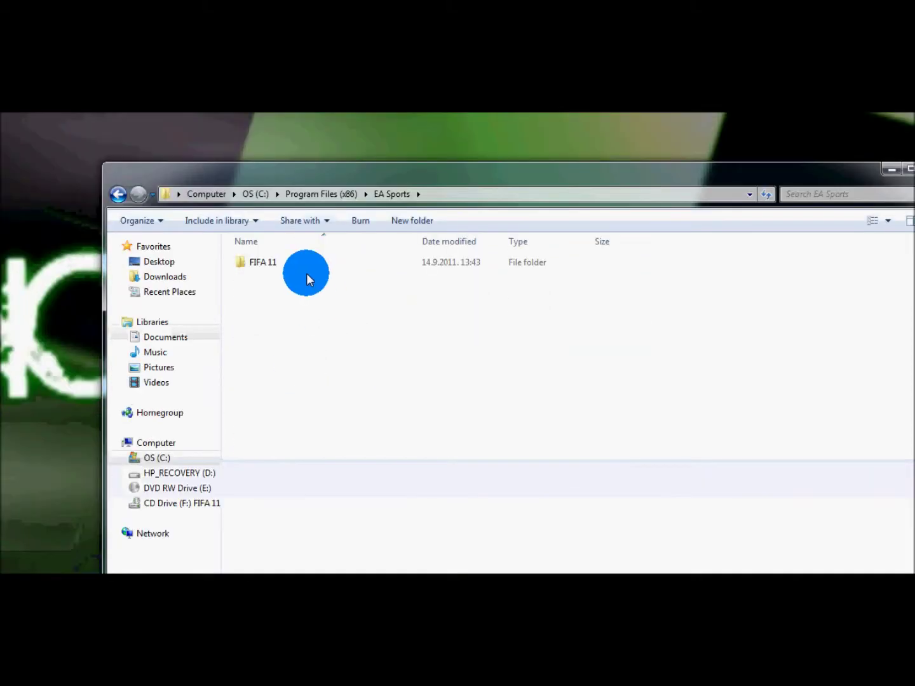
pyautogui.doubleClick(295, 261)
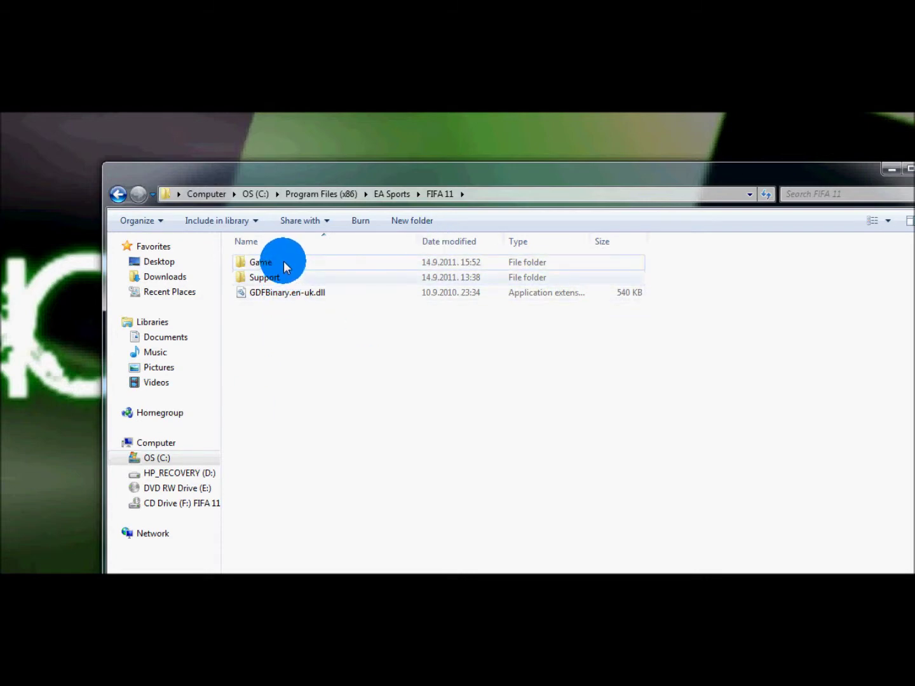
pyautogui.click(284, 261)
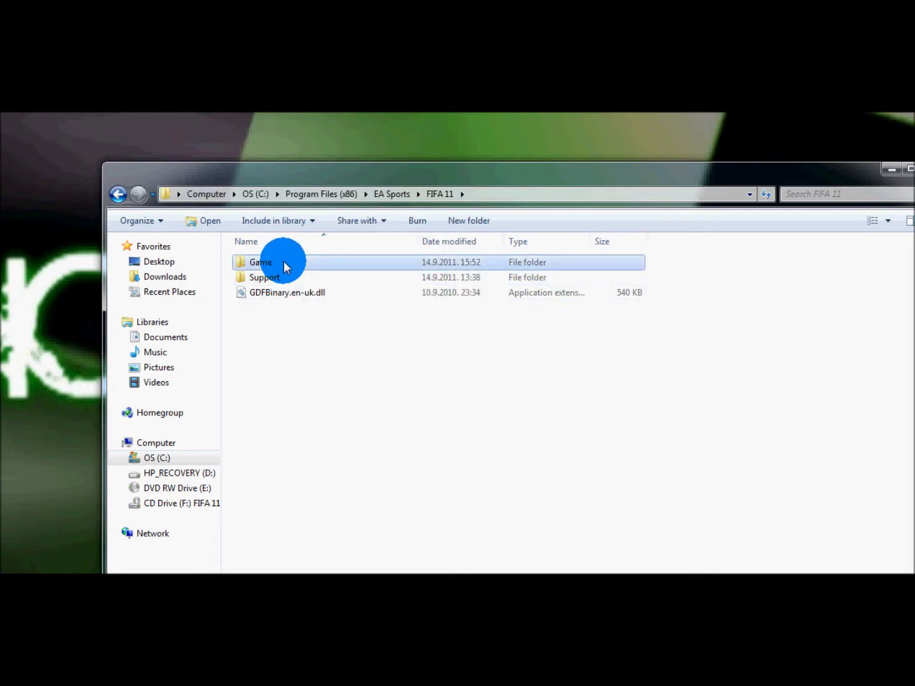
pyautogui.click(283, 261)
pyautogui.doubleClick(284, 262)
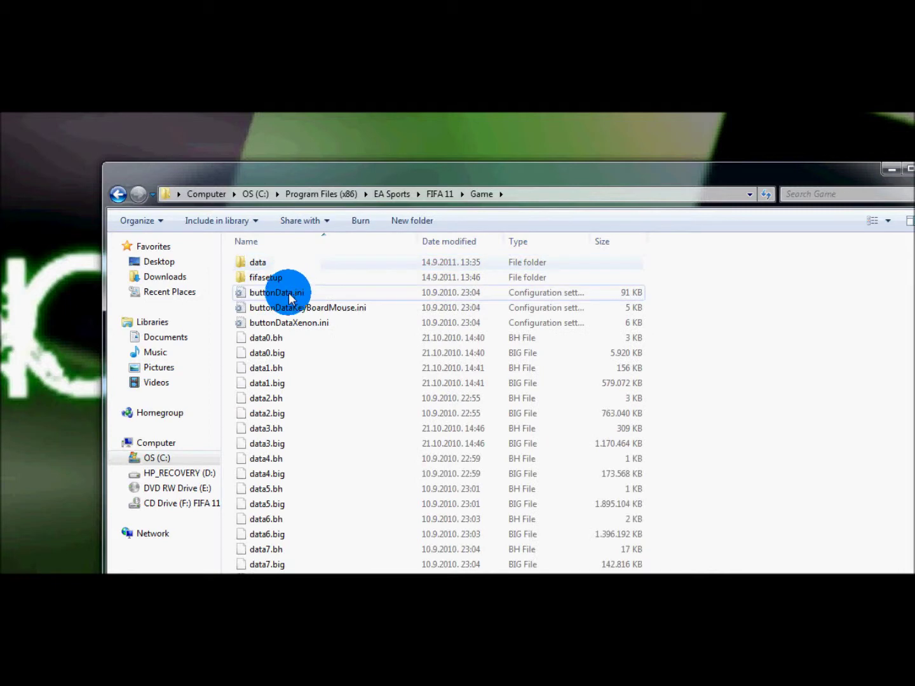
# - Open the fifasetup folder and launch fifaconfig.exe
pyautogui.click(272, 282)
pyautogui.doubleClick(272, 283)
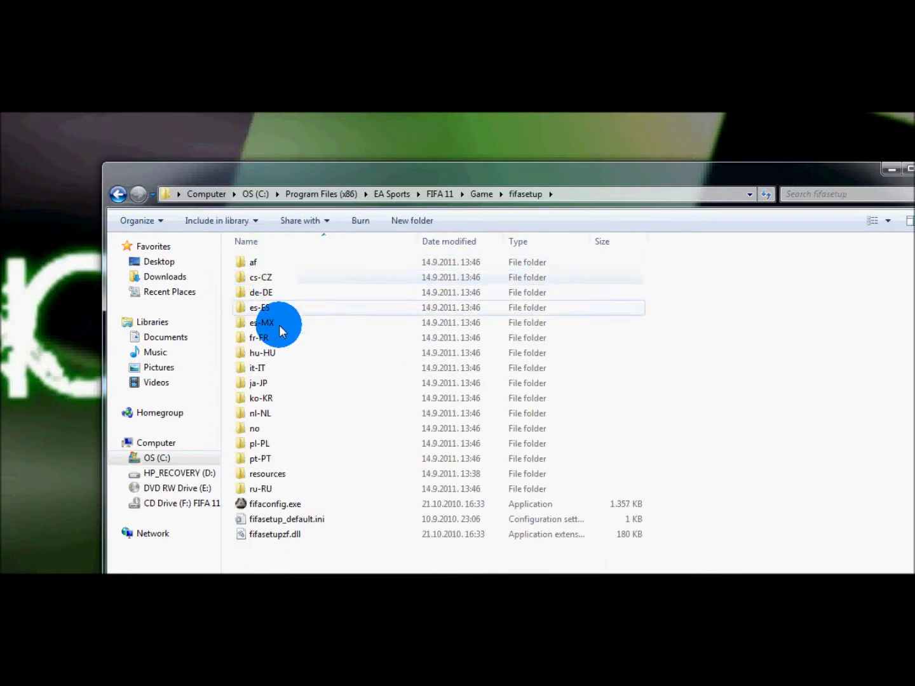
pyautogui.click(283, 504)
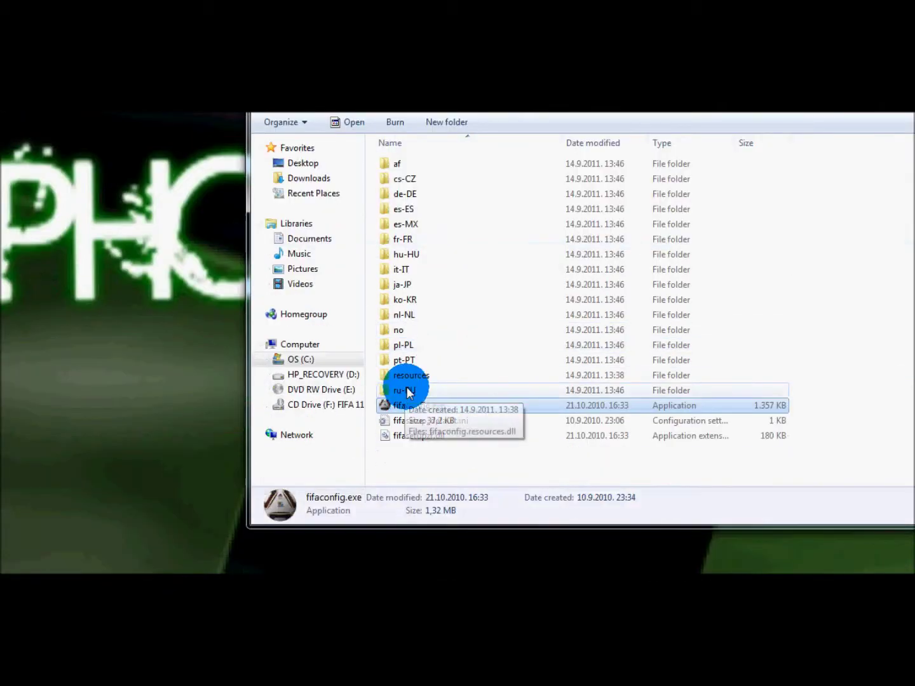
pyautogui.doubleClick(482, 404)
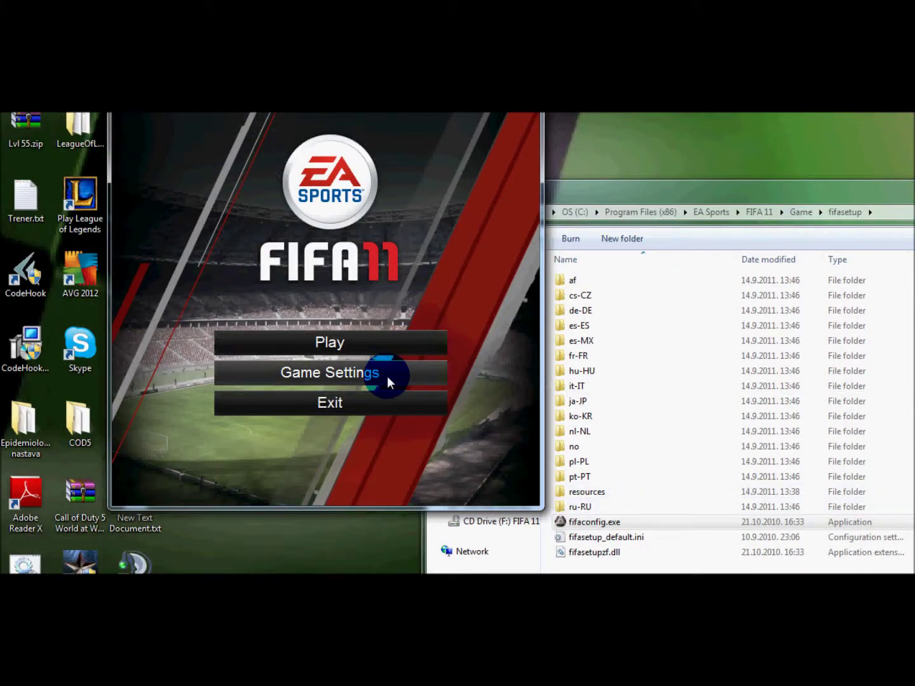
# - Set FIFA 11 to 1920x1080, High rendering, MSAA off, Vsync on, and confirm with OK
pyautogui.click(388, 376)
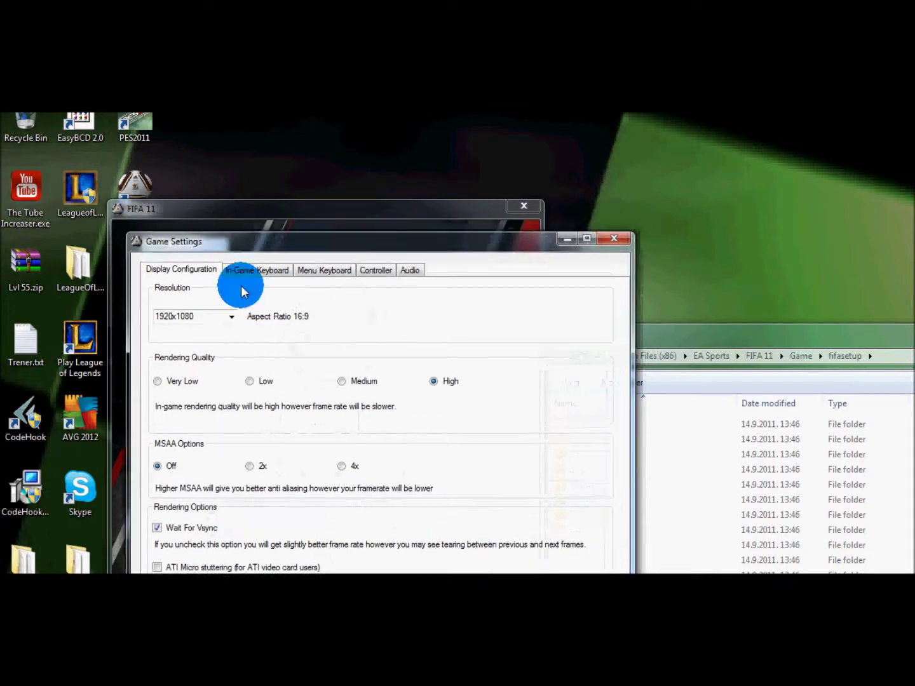
pyautogui.click(283, 329)
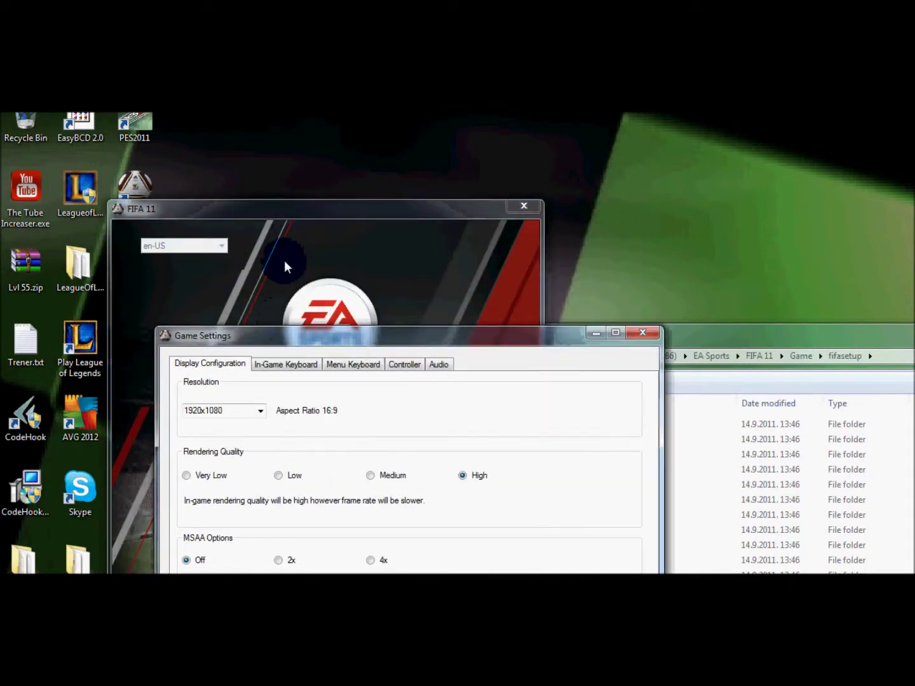
pyautogui.click(299, 333)
pyautogui.moveTo(299, 333); pyautogui.dragTo(303, 230)
pyautogui.click(267, 306)
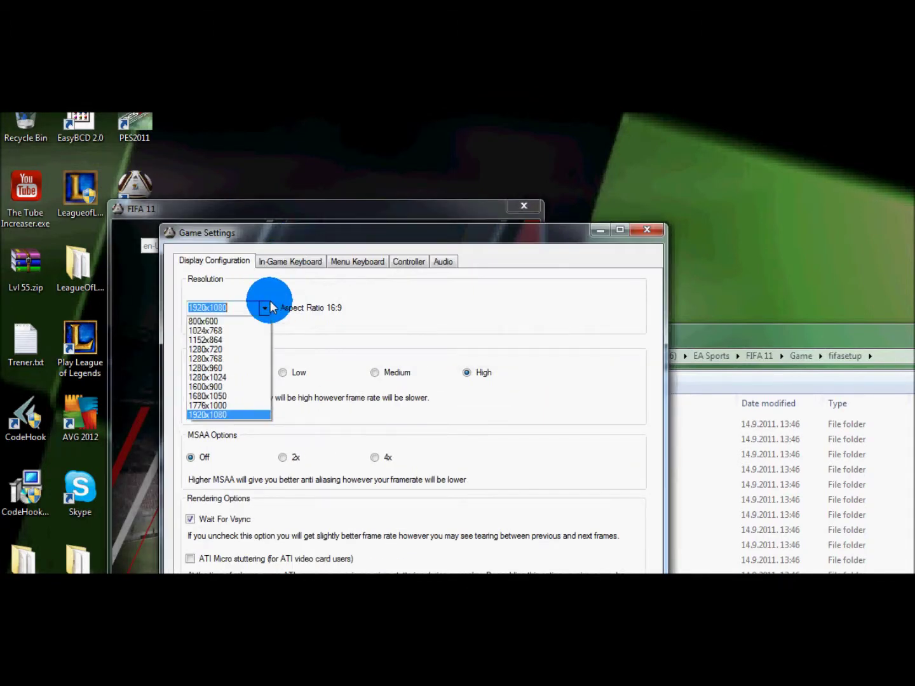
pyautogui.click(270, 310)
pyautogui.click(568, 340)
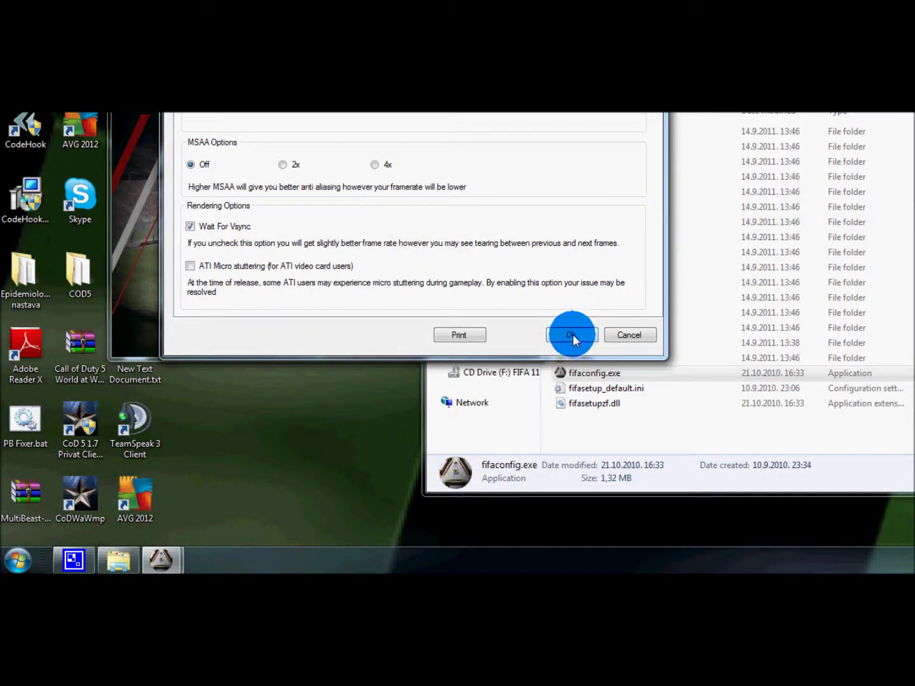
pyautogui.click(574, 335)
# - Close the FIFA 11 launcher and return to Program Files (x86), cancelling an accidental rename of EA Sports
pyautogui.click(526, 228)
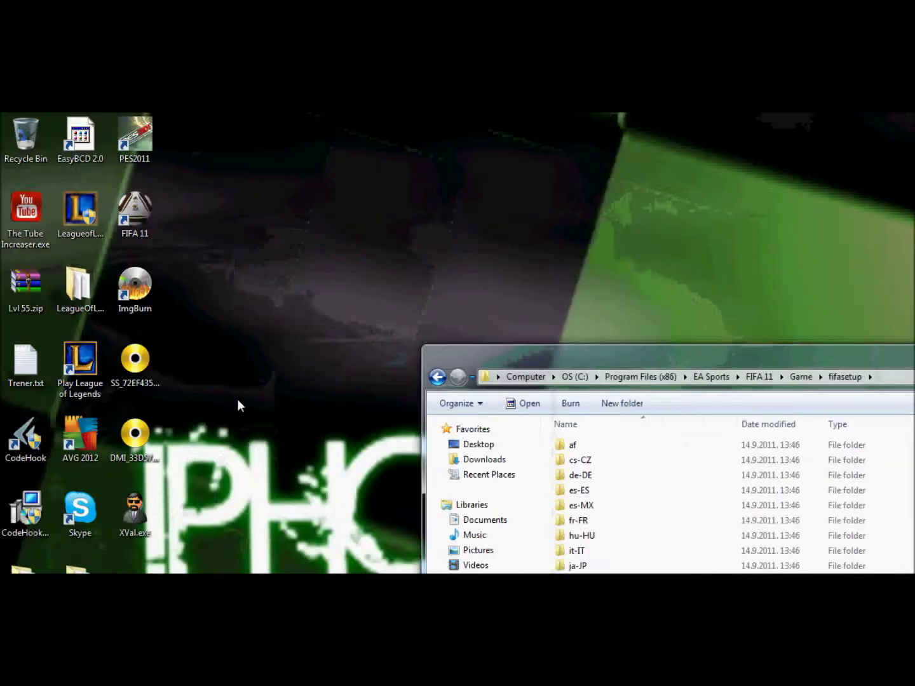
pyautogui.click(437, 378)
pyautogui.click(437, 381)
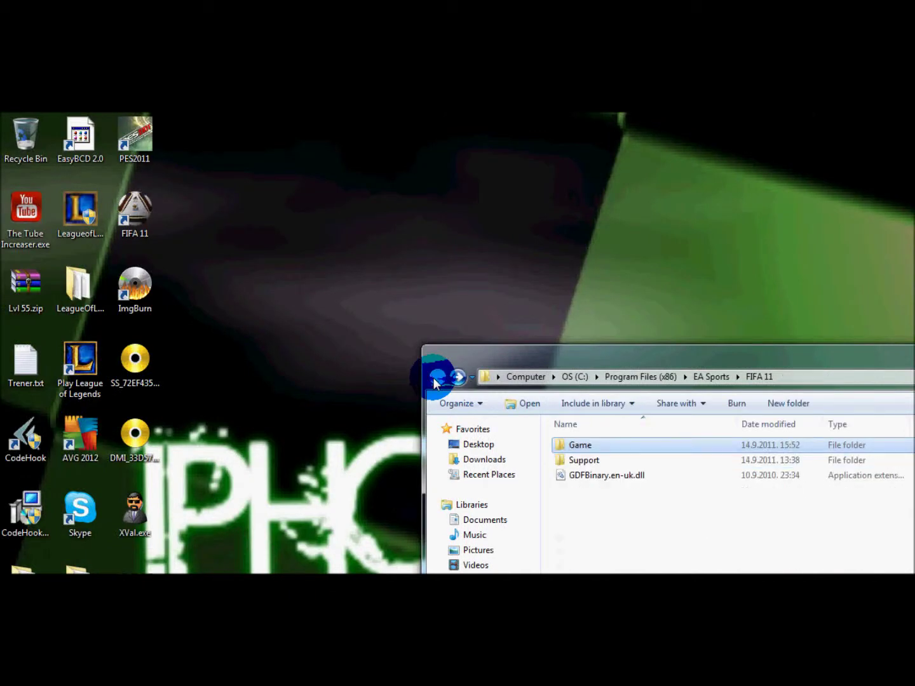
pyautogui.click(436, 378)
pyautogui.click(436, 378)
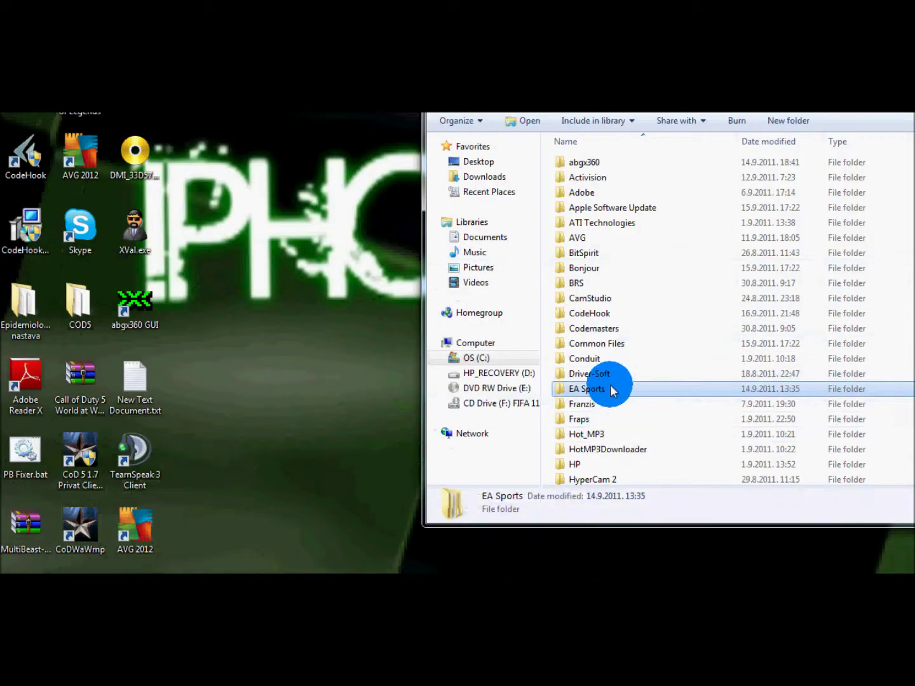
pyautogui.click(612, 532)
pyautogui.write('ko')
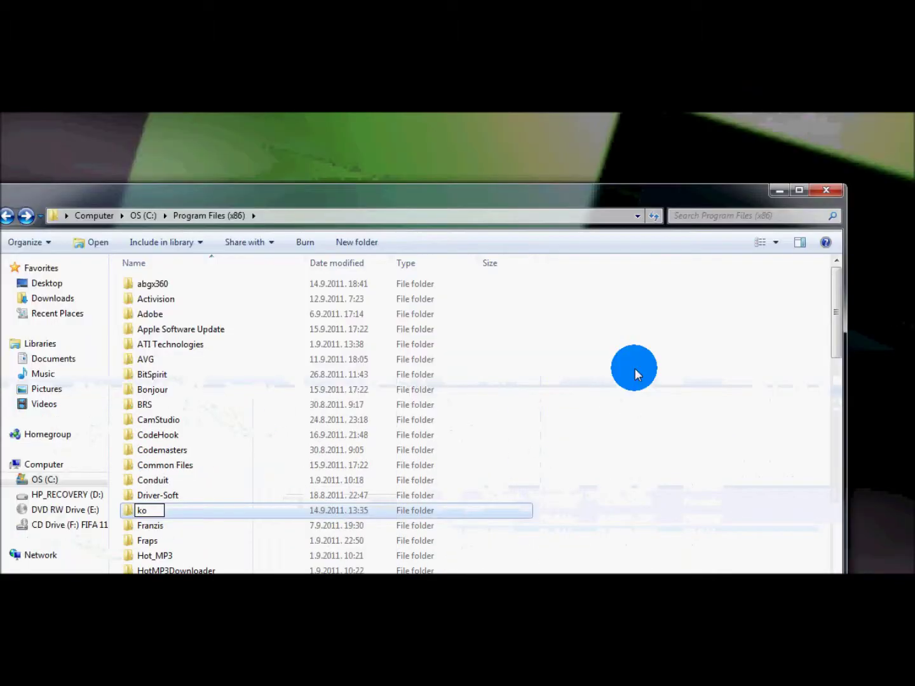
pyautogui.press('Return')
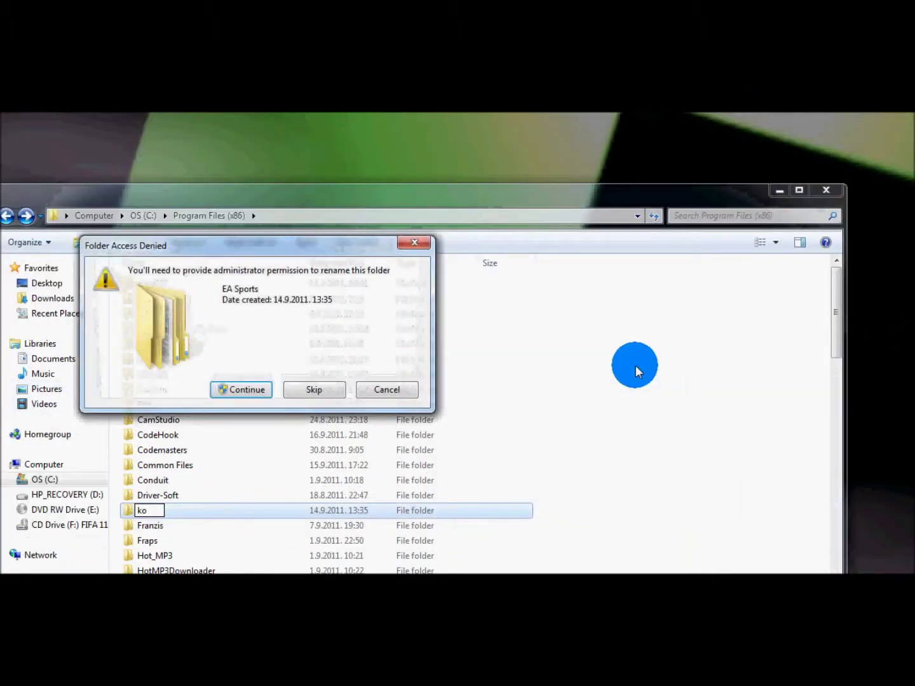
pyautogui.click(380, 390)
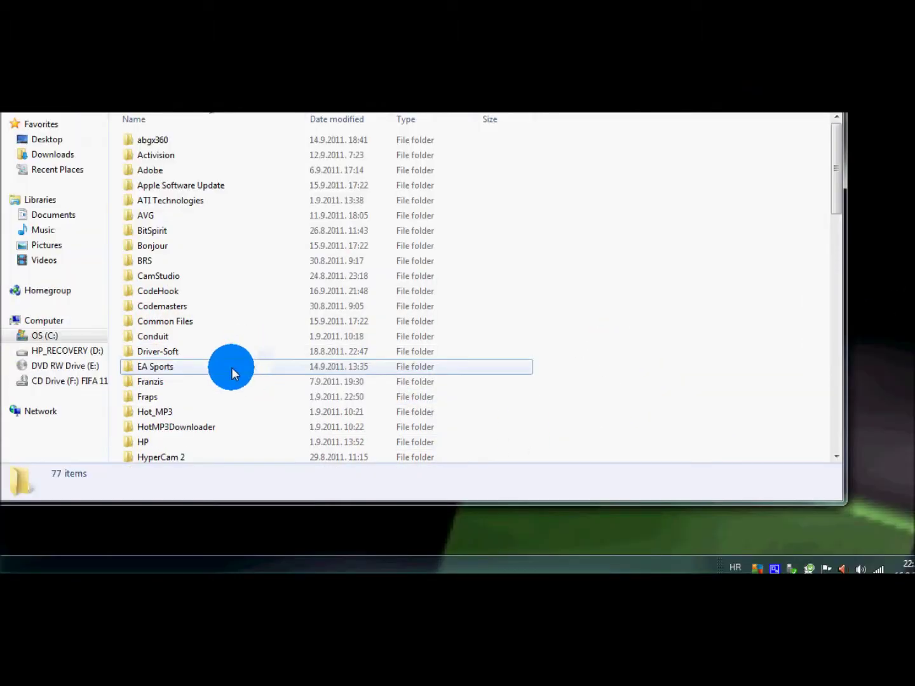
# - Open the KONAMI\Pro Evolution Soccer 2011 folder
pyautogui.click(231, 368)
pyautogui.press('k')
pyautogui.press('Return')
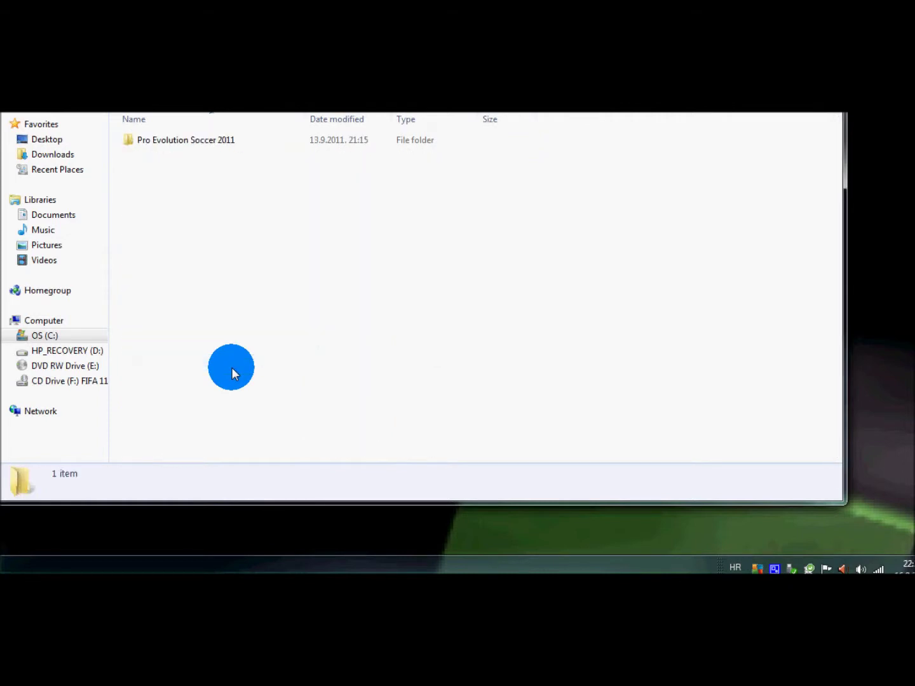
pyautogui.press('p')
pyautogui.press('Return')
# - Run settings.exe, keep 1920x1080 16:9 resolution, and confirm with OK
pyautogui.press('l')
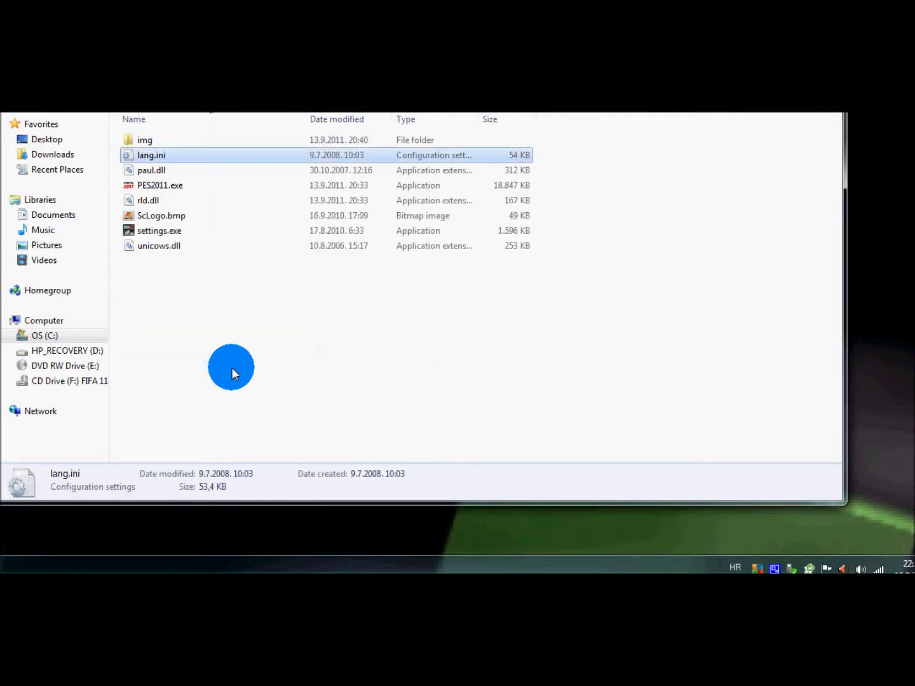
pyautogui.press('Down')
pyautogui.press('Down')
pyautogui.press('Down')
pyautogui.press('Down')
pyautogui.press('Down')
pyautogui.press('Return')
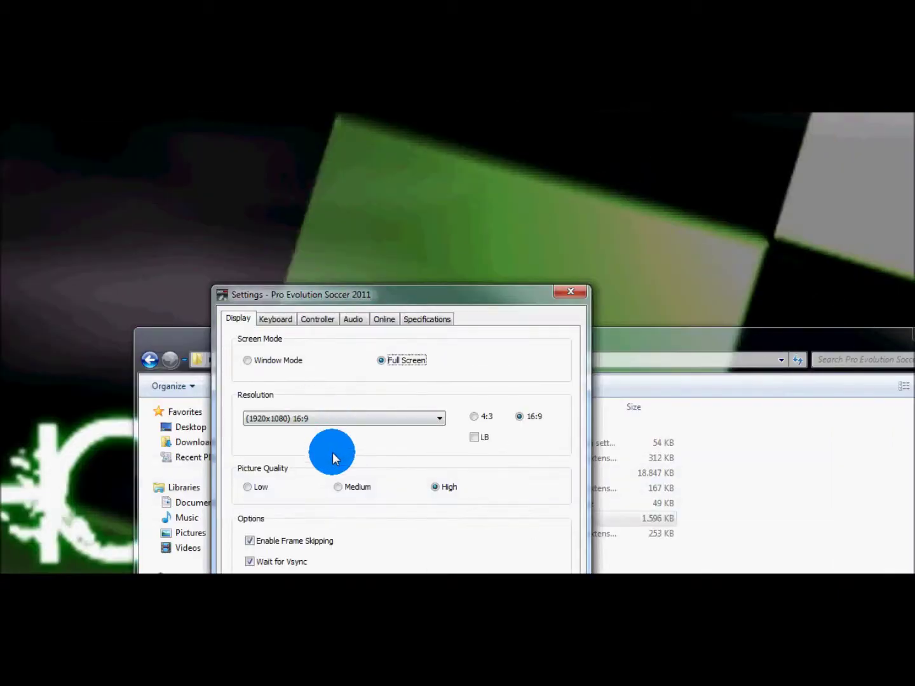
pyautogui.click(347, 419)
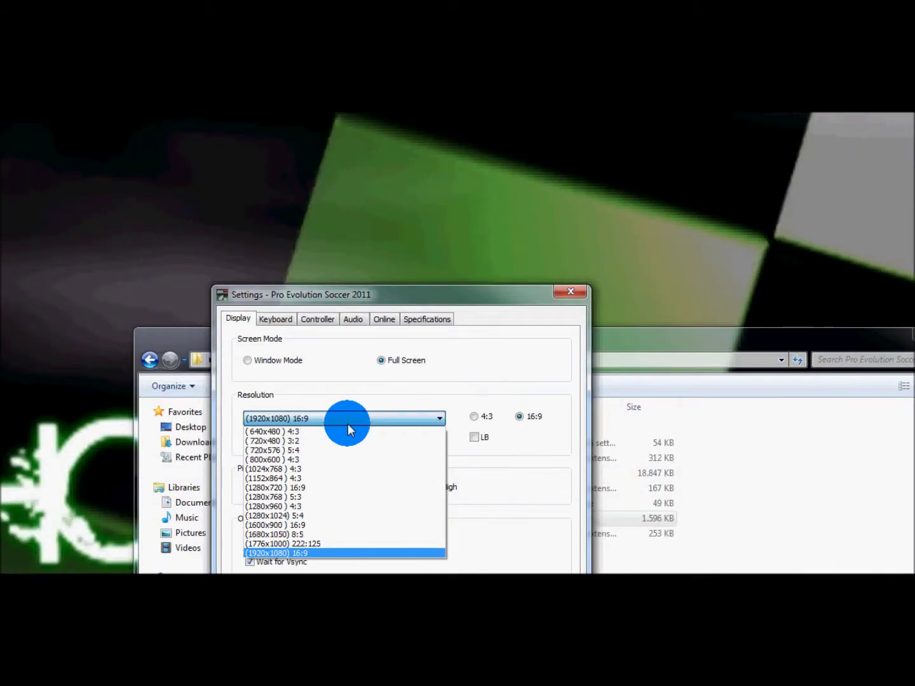
pyautogui.click(348, 424)
pyautogui.click(502, 368)
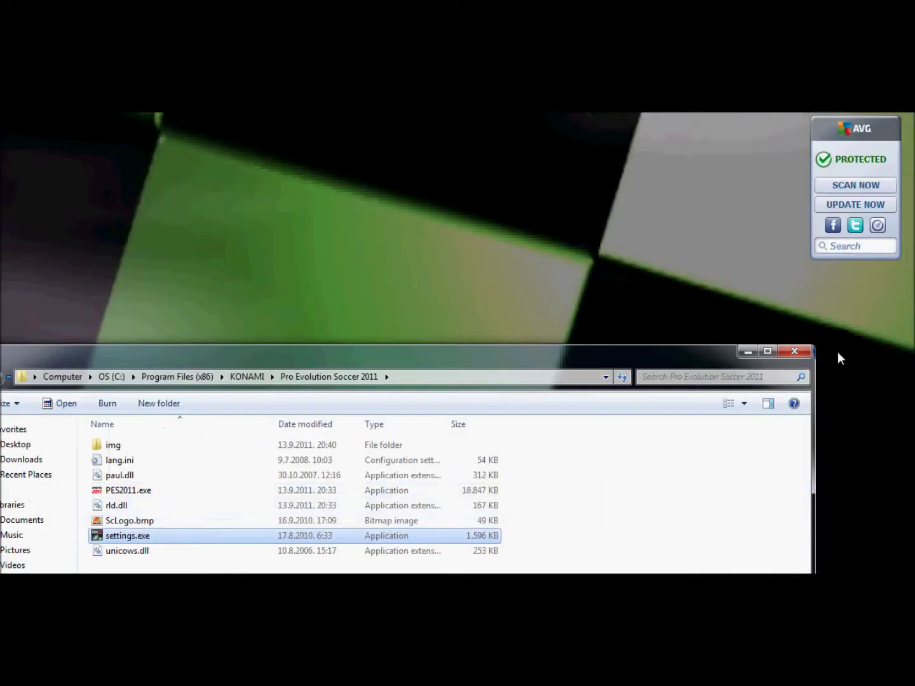